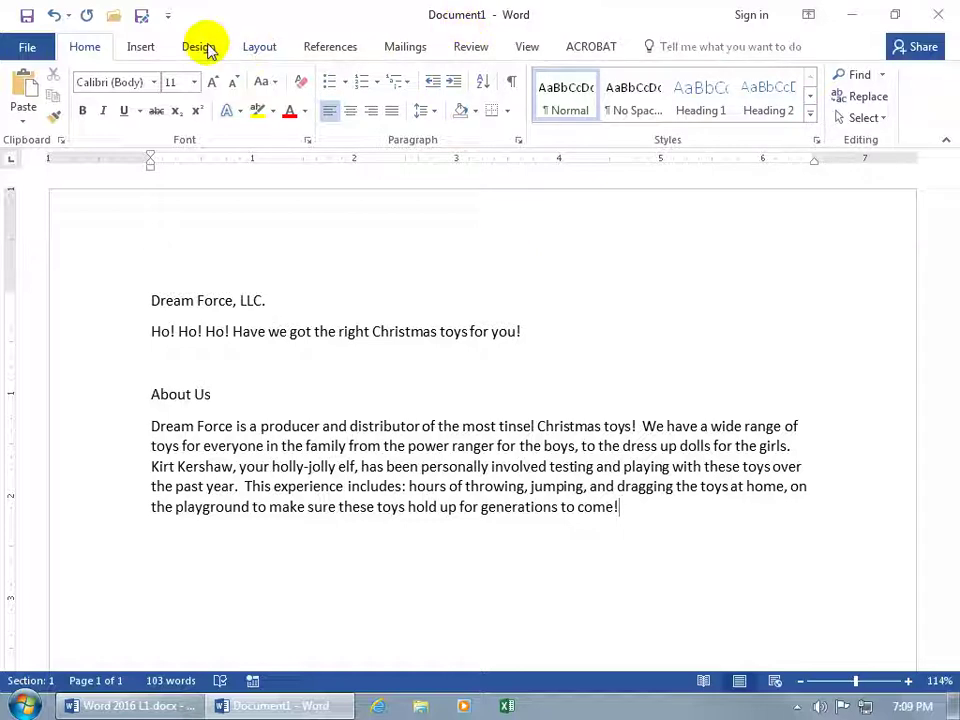
Step: Save the Dream Force letter as 'DF About Us.docx' in the Desktop's Exercises folder
{"action": "left_click", "coordinate": [27, 17]}
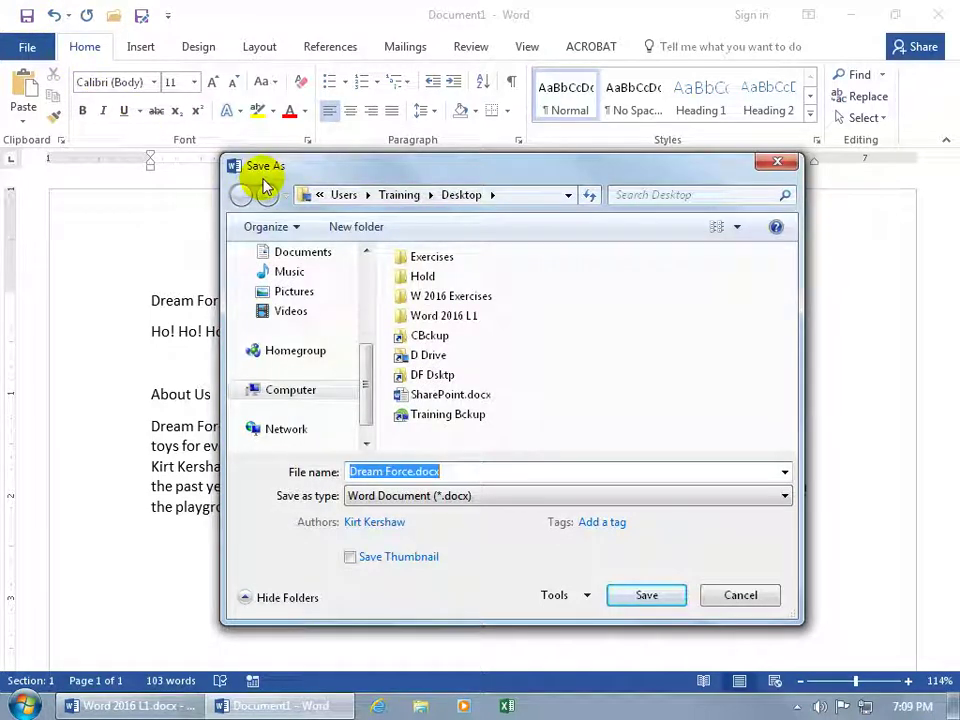
{"action": "scroll", "coordinate": [368, 340], "scroll_direction": "up", "scroll_amount": 3}
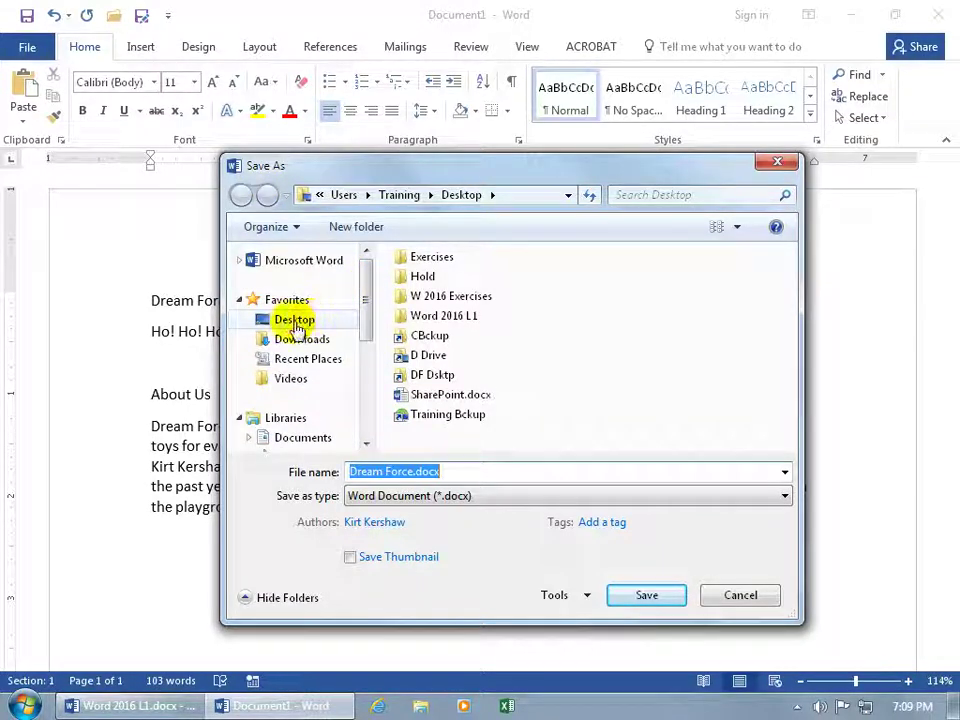
{"action": "left_click", "coordinate": [298, 322]}
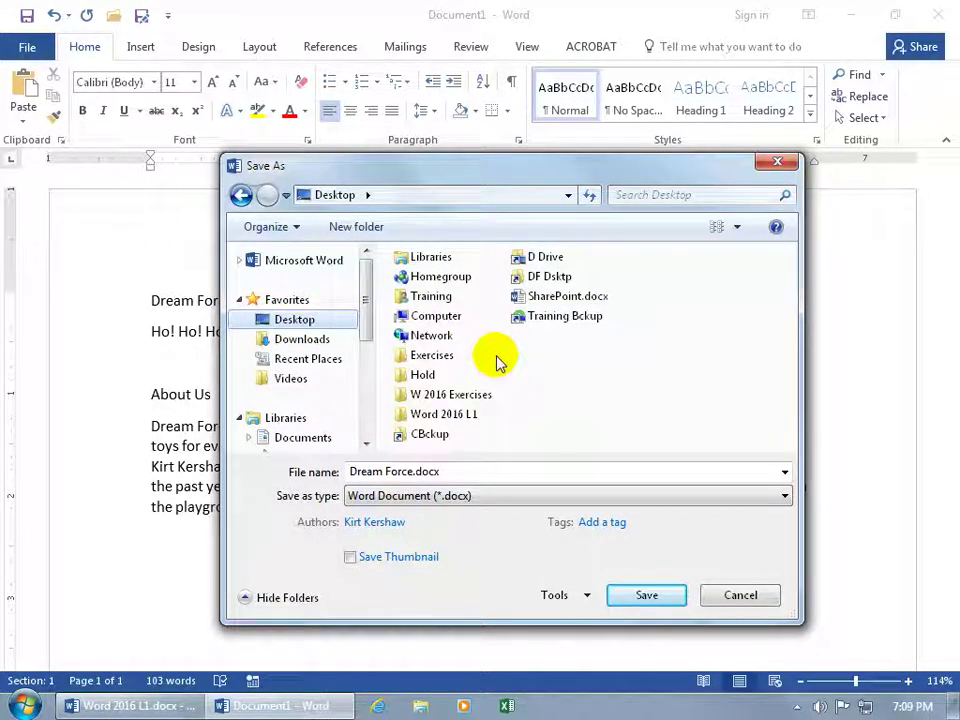
{"action": "double_click", "coordinate": [430, 358]}
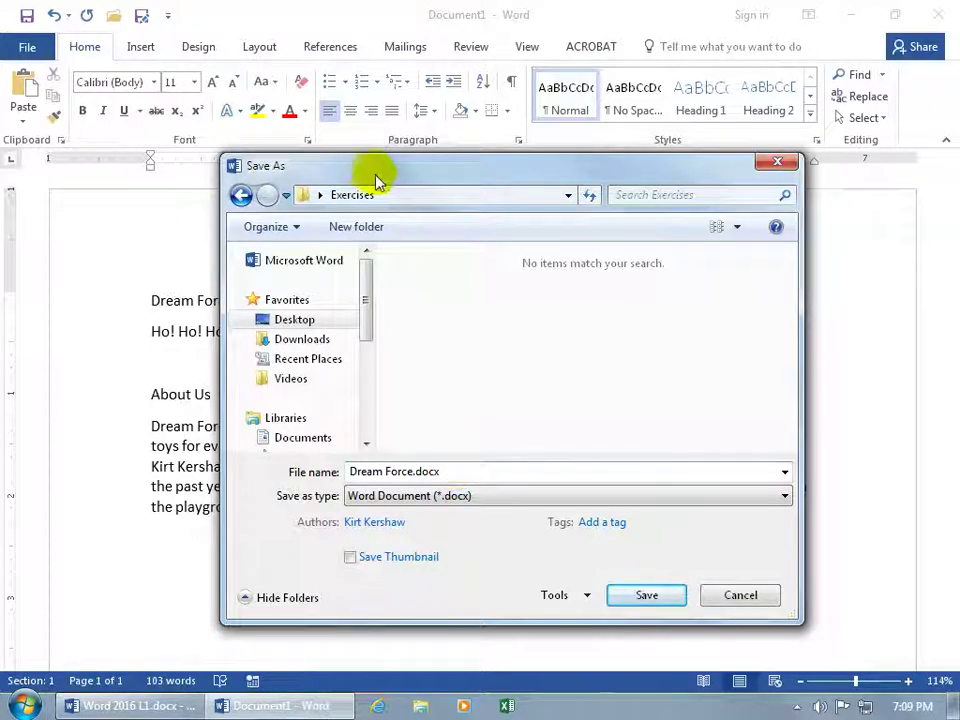
{"action": "left_click_drag", "start_coordinate": [369, 171], "coordinate": [501, 371]}
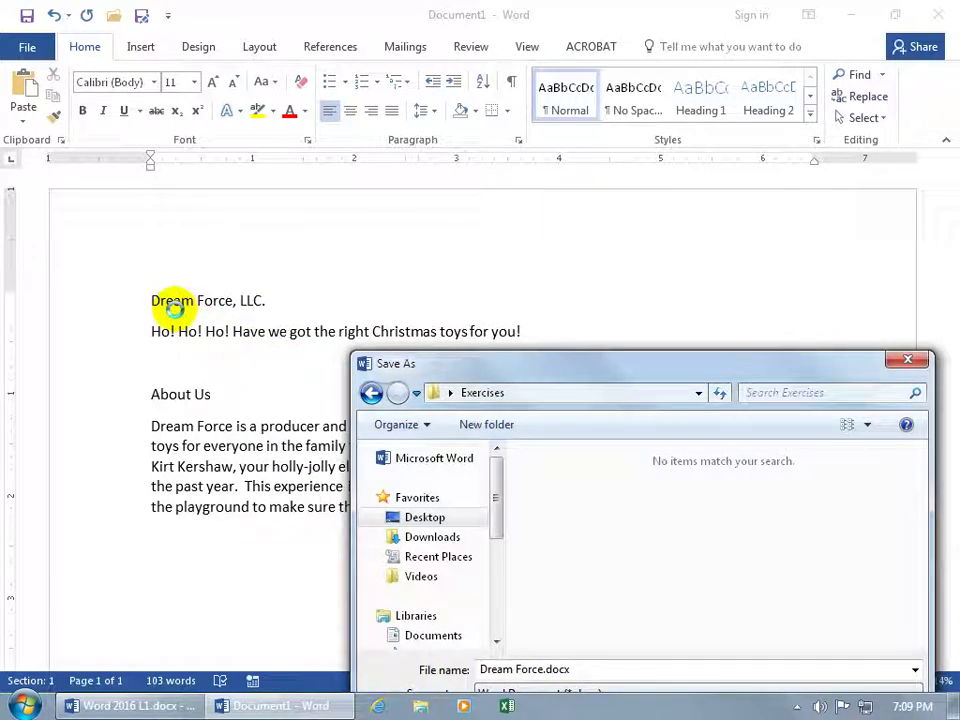
{"action": "left_click_drag", "start_coordinate": [536, 369], "coordinate": [429, 196]}
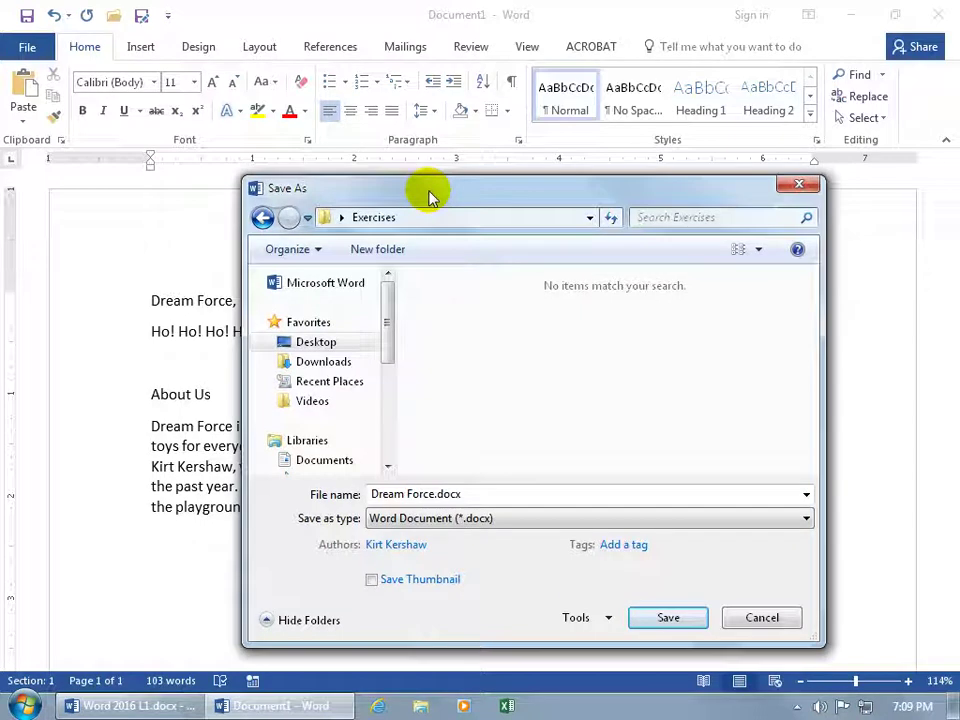
{"action": "triple_click", "coordinate": [468, 494]}
{"action": "key", "text": "BackSpace"}
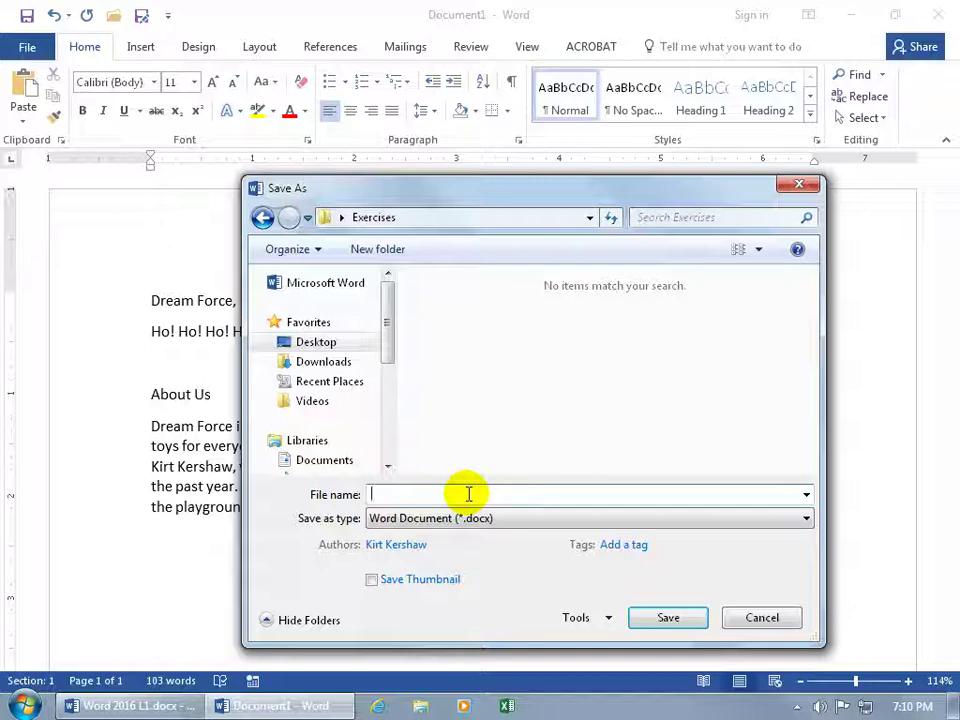
{"action": "type", "text": "DF About Us"}
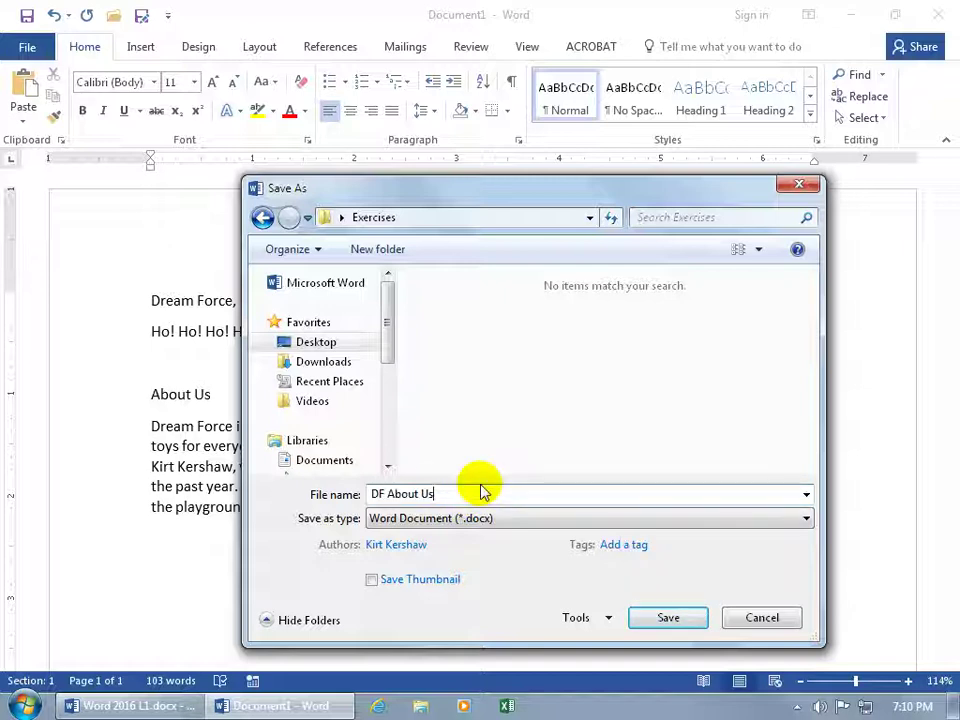
{"action": "left_click", "coordinate": [650, 617]}
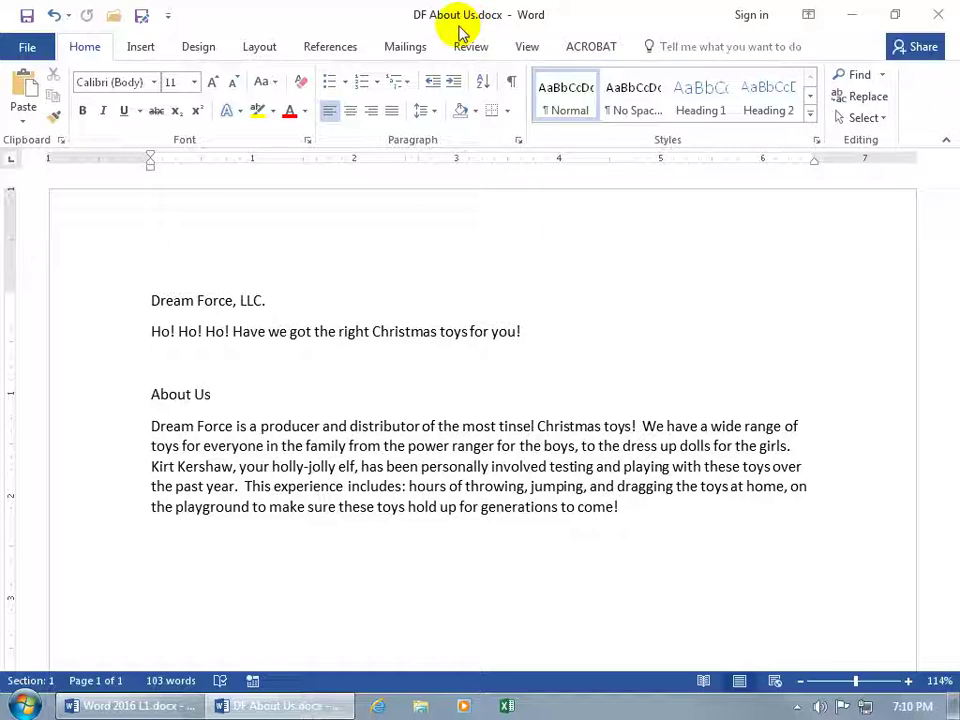
Step: Close the DF About Us document window so the desktop is visible
{"action": "left_click", "coordinate": [936, 16]}
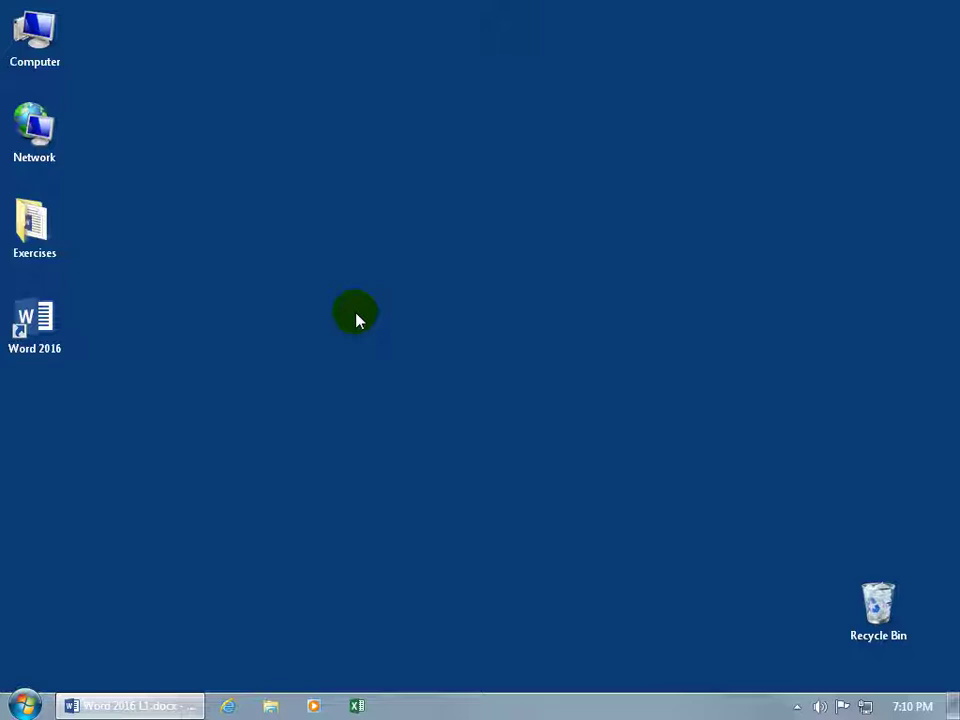
{"action": "left_click", "coordinate": [40, 254]}
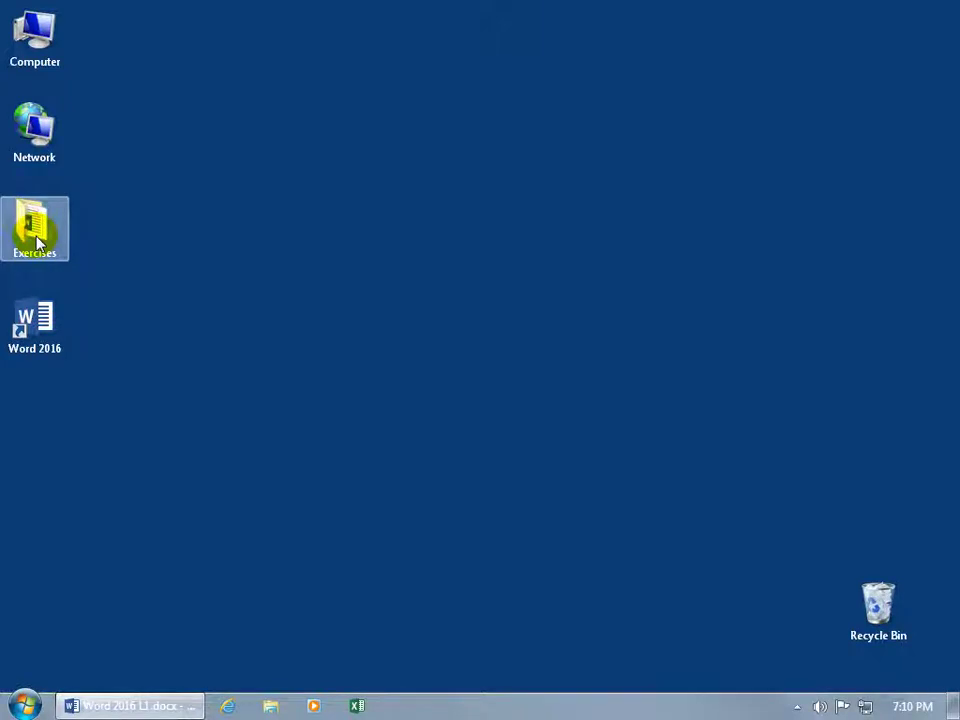
{"action": "double_click", "coordinate": [36, 240]}
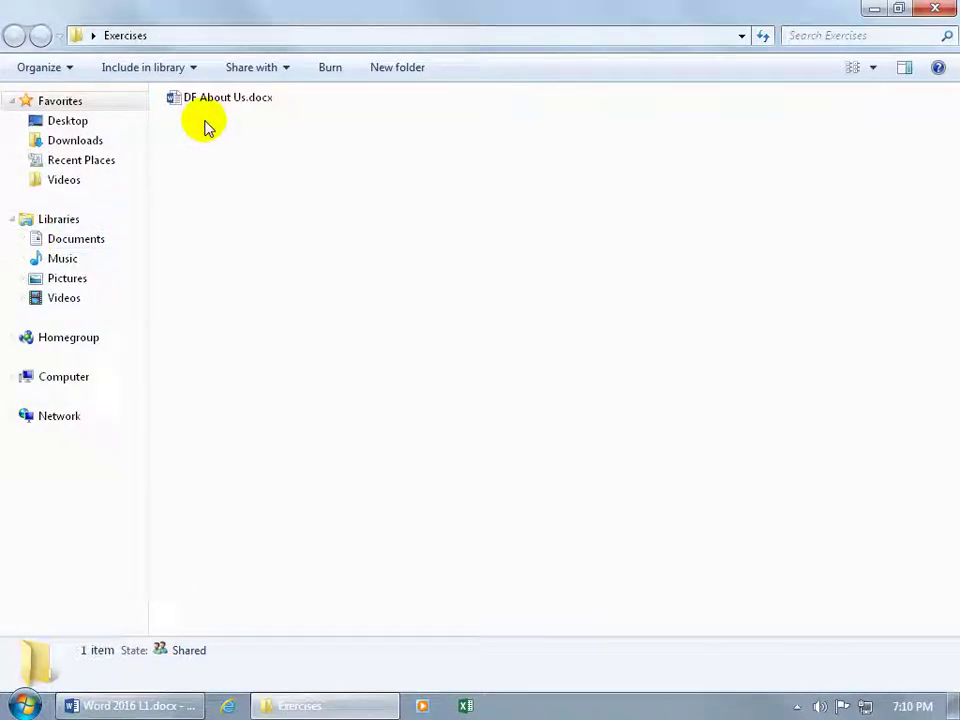
{"action": "double_click", "coordinate": [215, 100]}
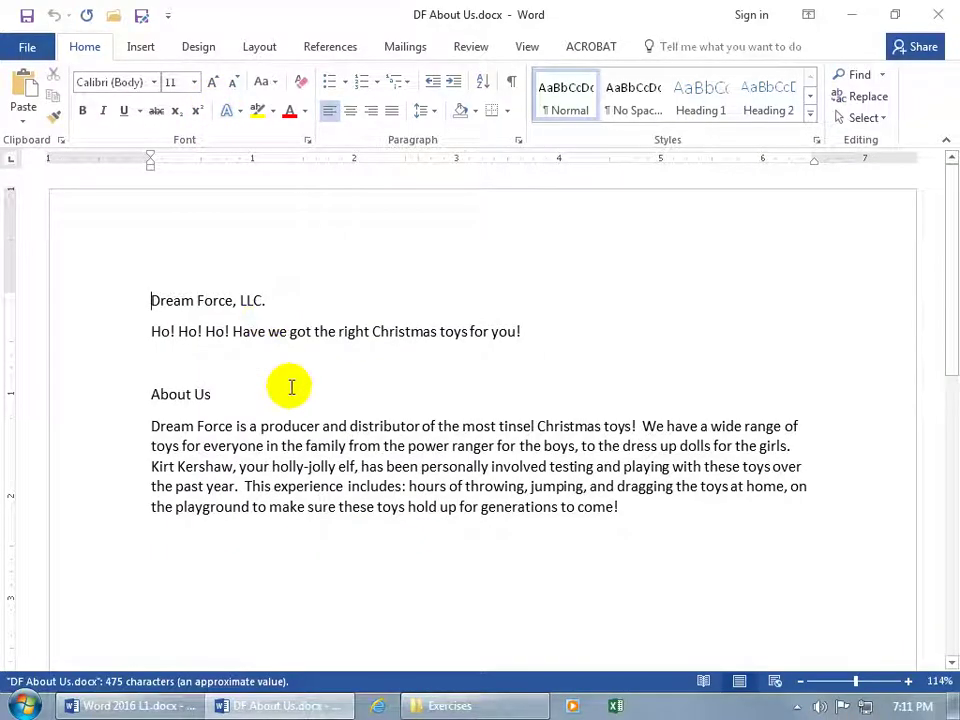
{"action": "left_click", "coordinate": [938, 13]}
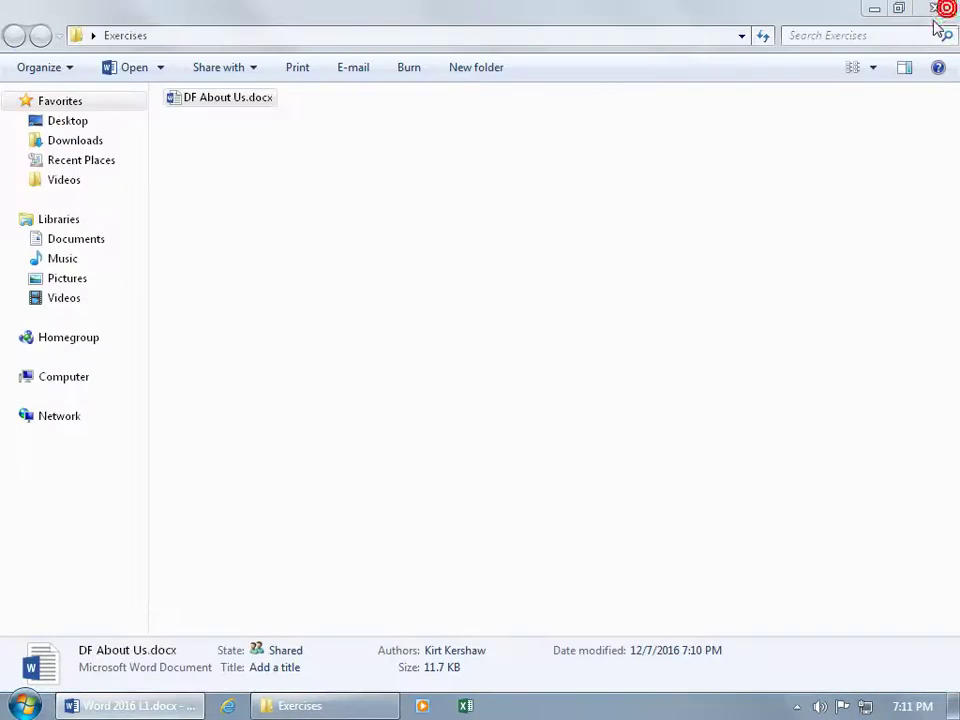
{"action": "left_click", "coordinate": [944, 10]}
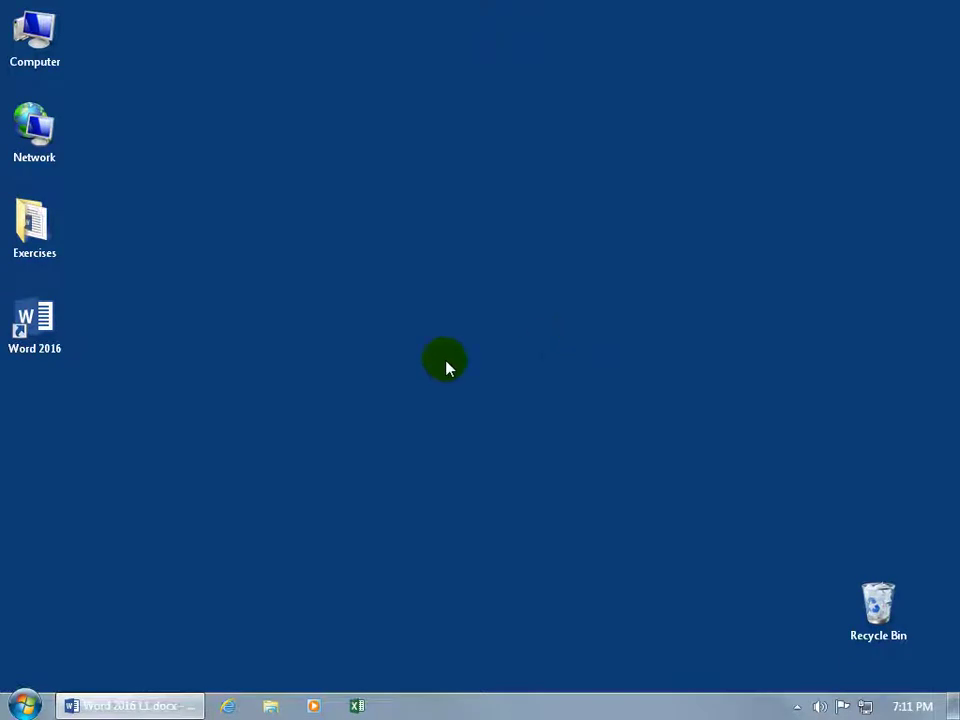
Step: Launch Word, pin then unpin DF About Us.docx under Recent, and reopen it from there
{"action": "double_click", "coordinate": [38, 323]}
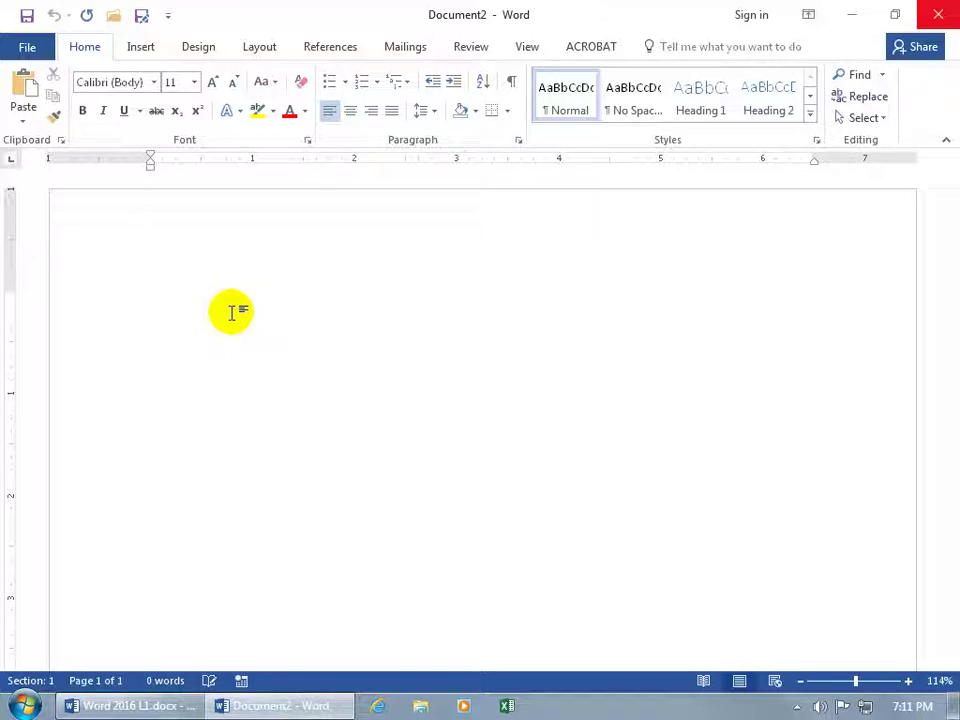
{"action": "left_click", "coordinate": [38, 52]}
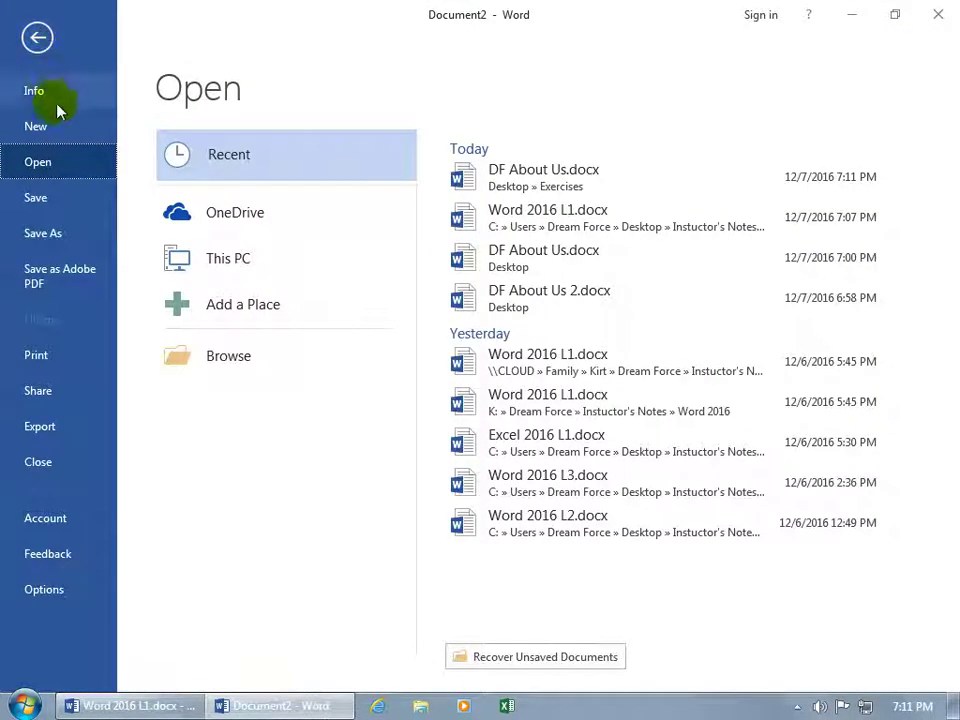
{"action": "left_click", "coordinate": [60, 163]}
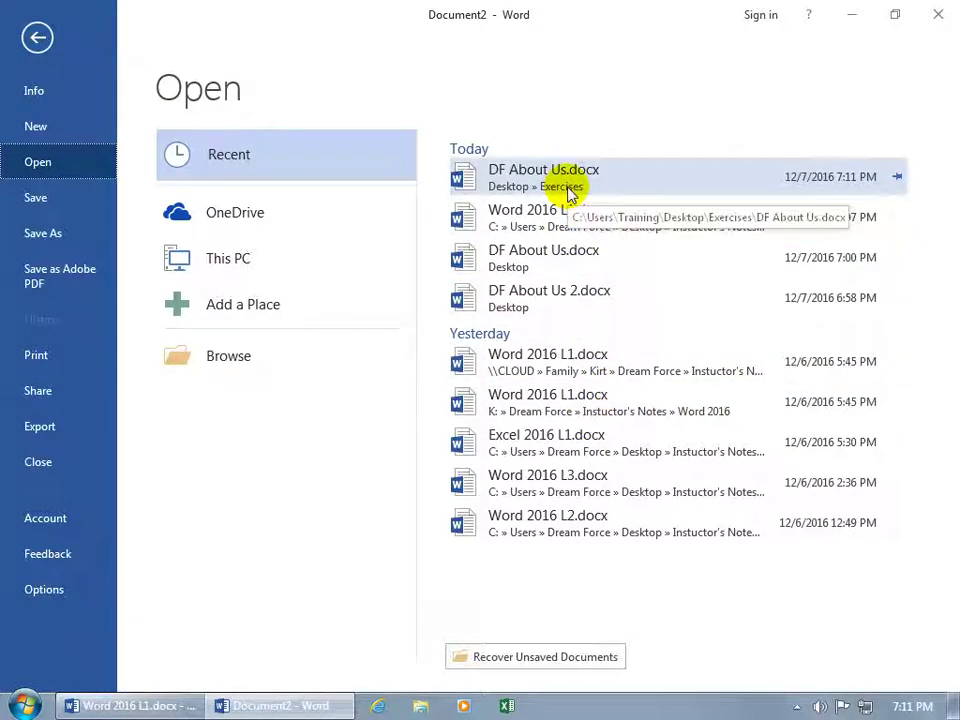
{"action": "left_click", "coordinate": [897, 178]}
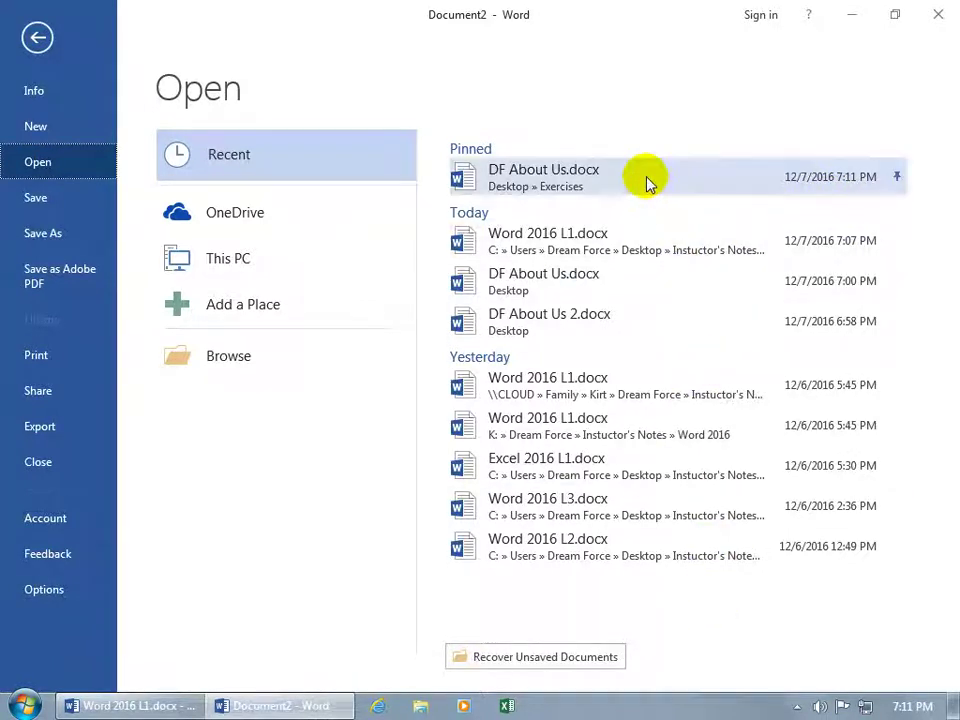
{"action": "left_click", "coordinate": [897, 178]}
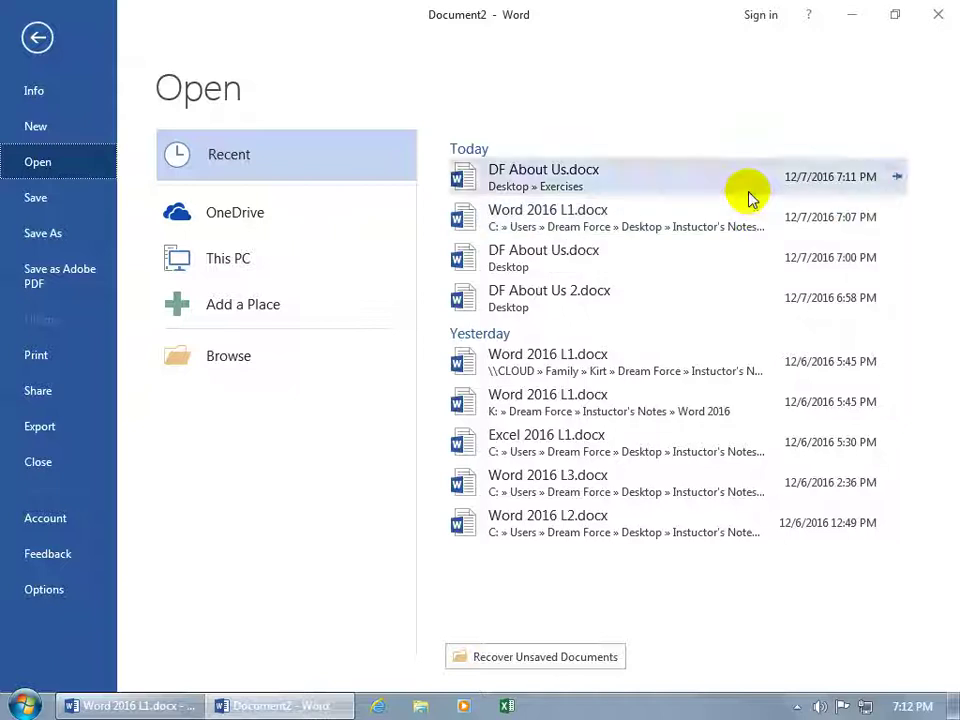
{"action": "left_click", "coordinate": [632, 178]}
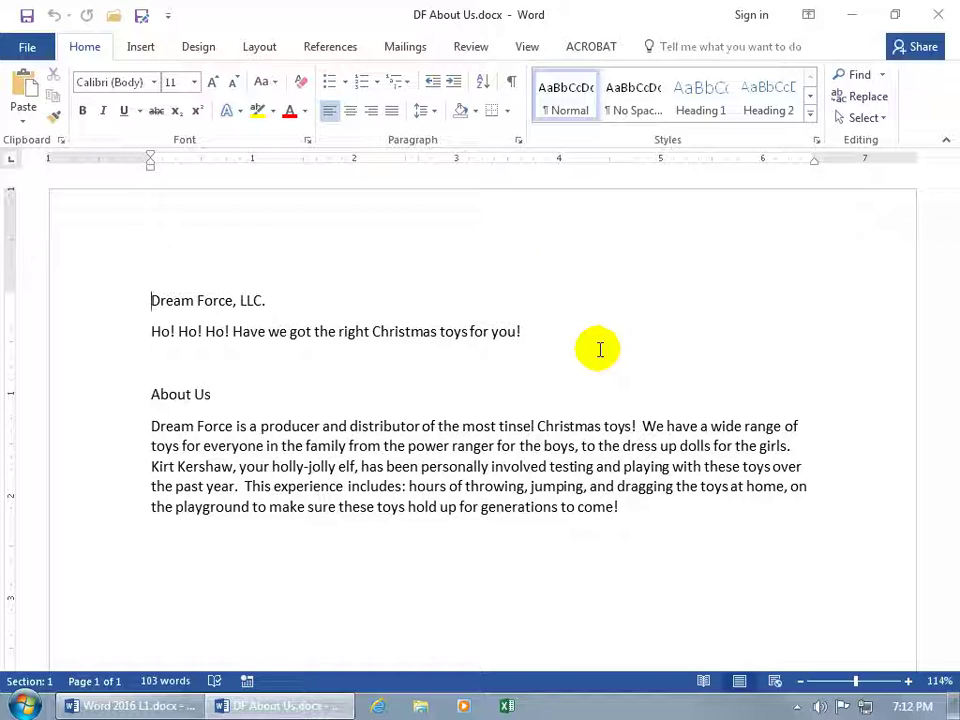
Step: Close Word and move DF About Us.docx from the Exercises folder onto the desktop
{"action": "left_click", "coordinate": [945, 17]}
{"action": "double_click", "coordinate": [43, 231]}
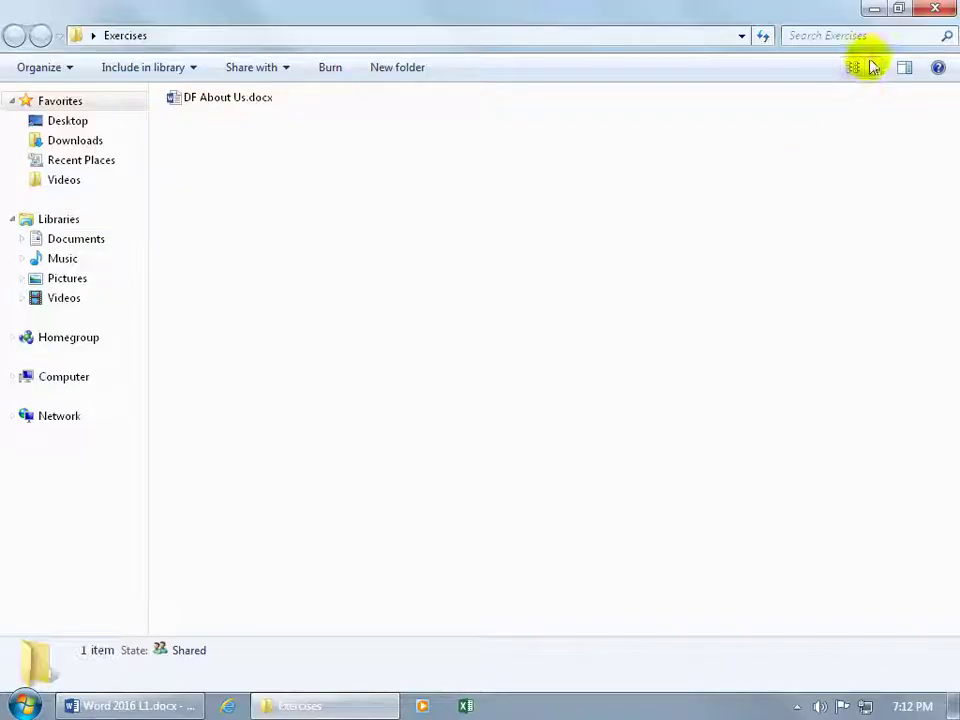
{"action": "left_click", "coordinate": [899, 10]}
{"action": "left_click_drag", "start_coordinate": [483, 185], "coordinate": [197, 243]}
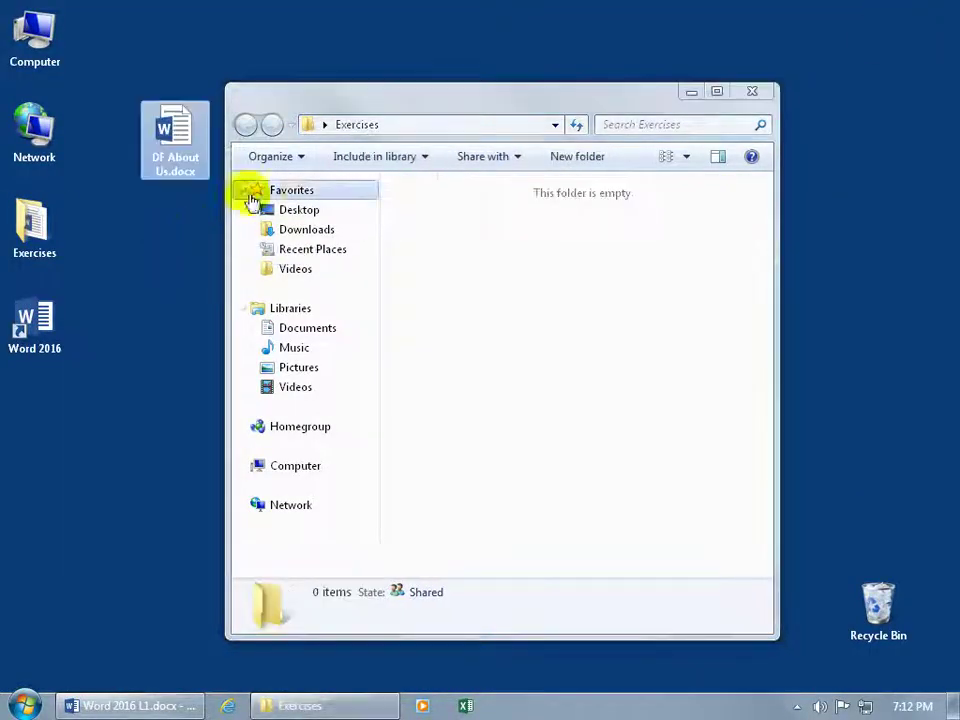
{"action": "left_click", "coordinate": [753, 93]}
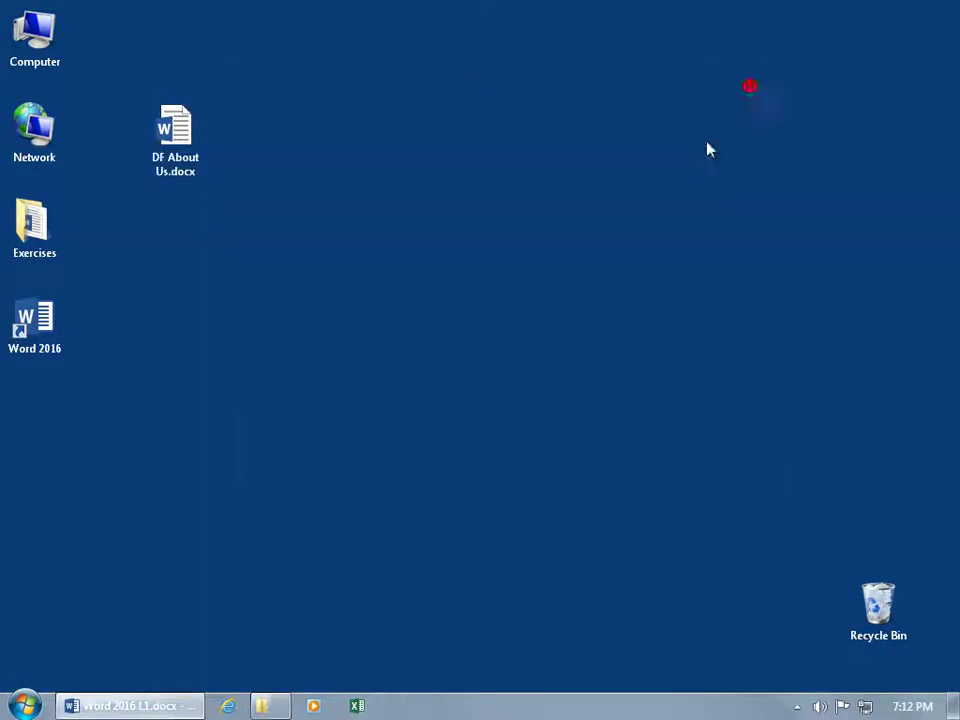
Step: Launch Word, try opening the recent DF About Us.docx, and dismiss the file-not-found error
{"action": "double_click", "coordinate": [45, 318]}
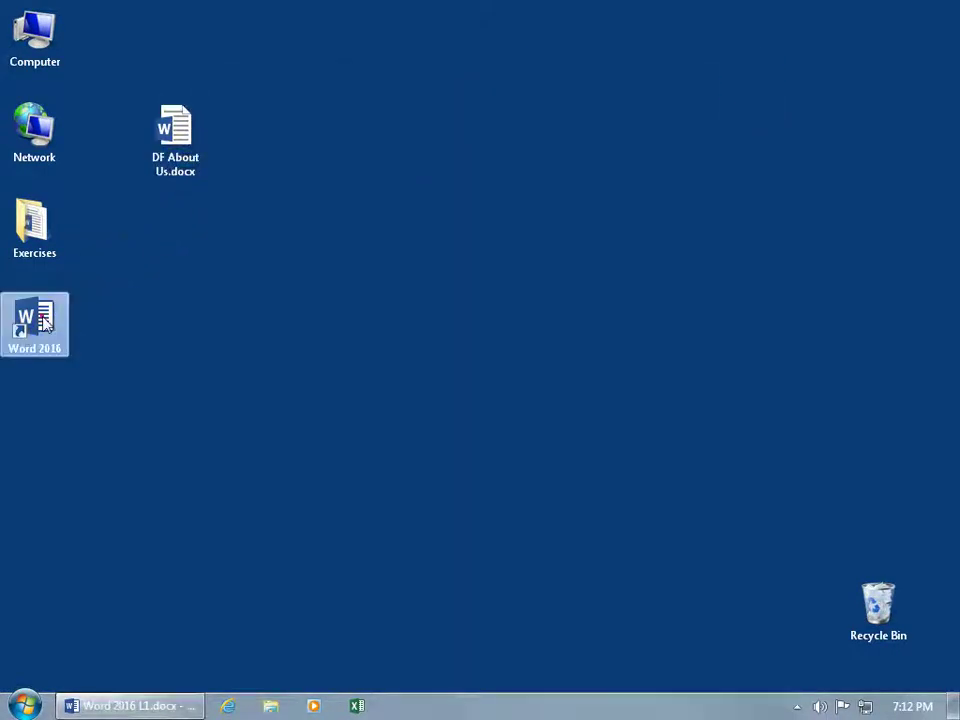
{"action": "left_click", "coordinate": [35, 47]}
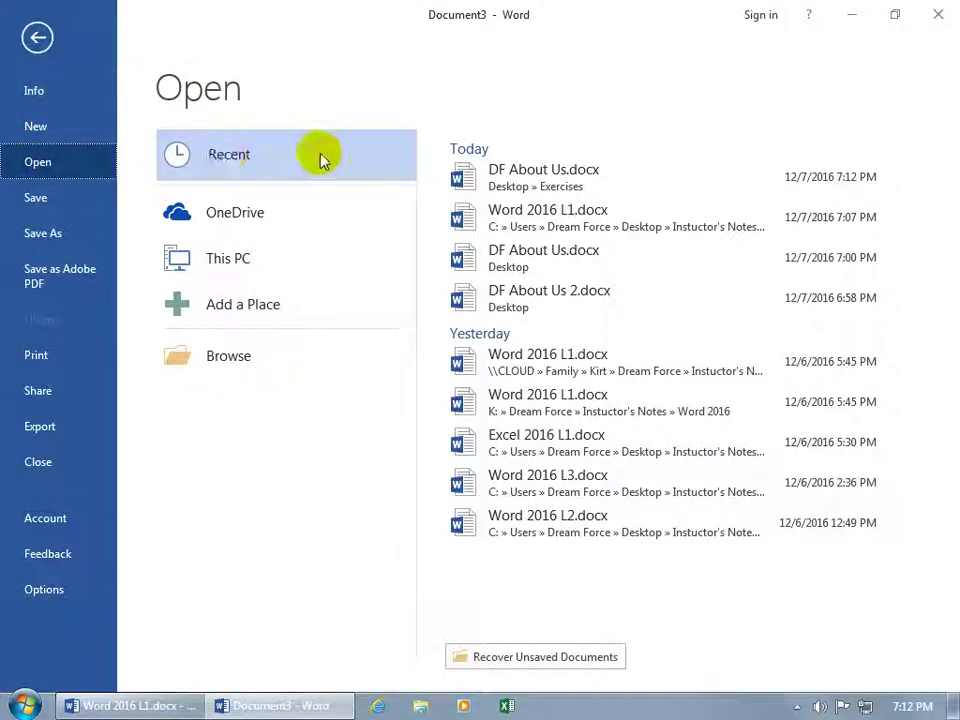
{"action": "left_click", "coordinate": [548, 188]}
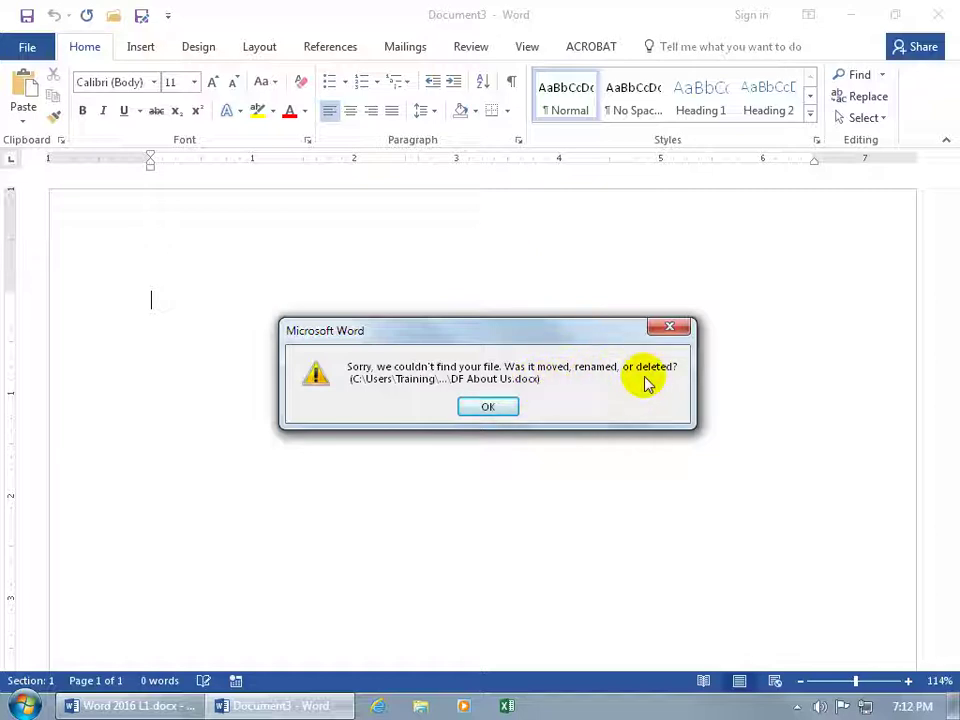
{"action": "left_click", "coordinate": [496, 407]}
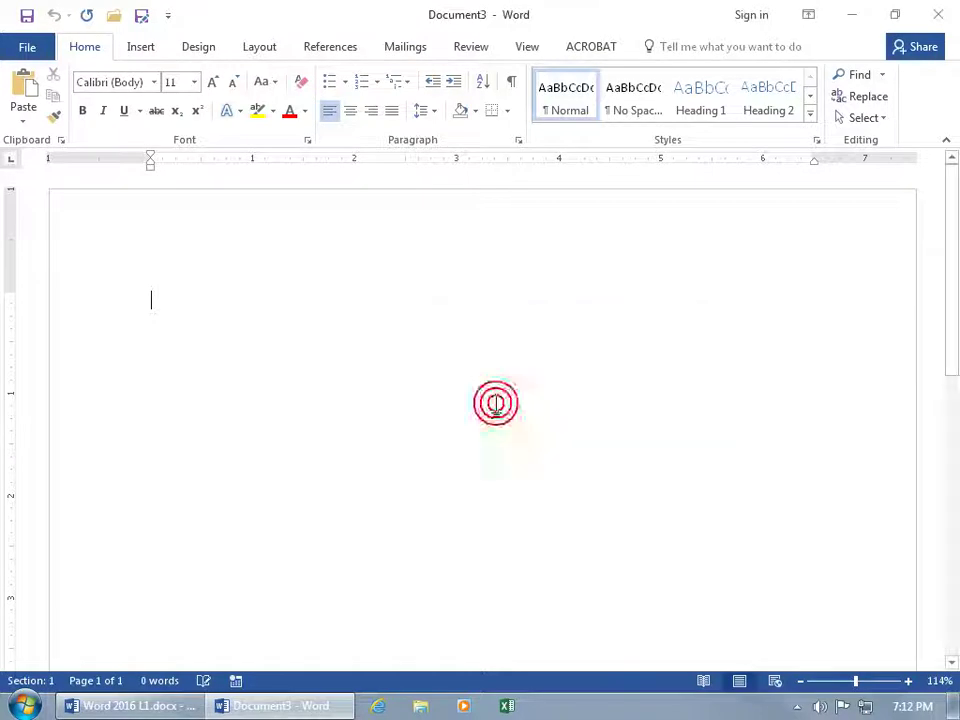
Step: Delete the broken Exercises-folder DF About Us.docx entry from the Recent list
{"action": "left_click", "coordinate": [28, 49]}
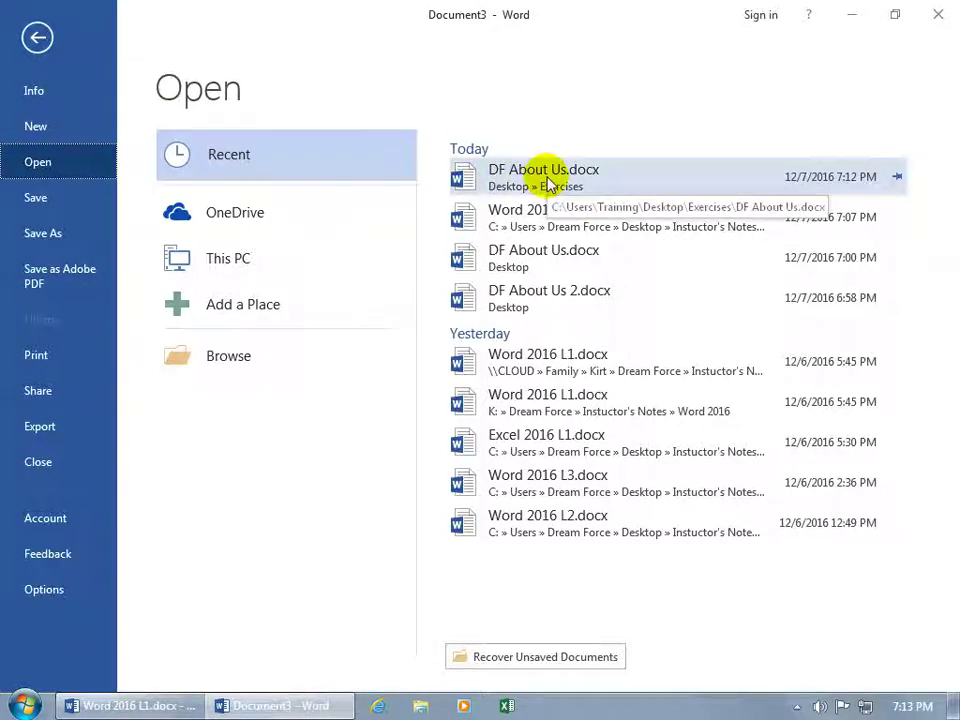
{"action": "right_click", "coordinate": [590, 183]}
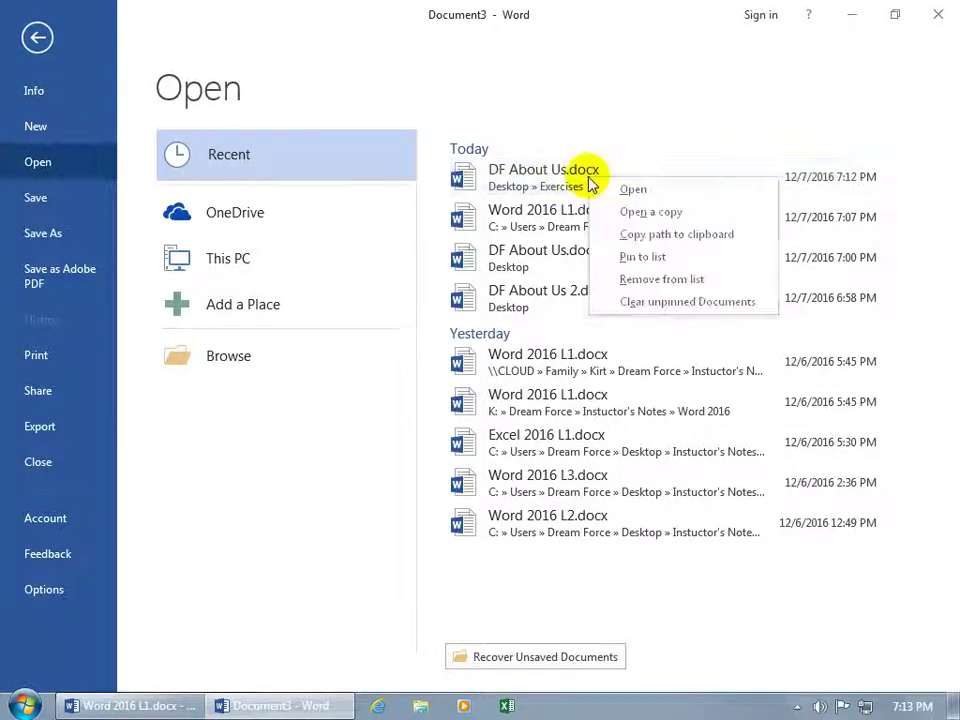
{"action": "left_click", "coordinate": [628, 279]}
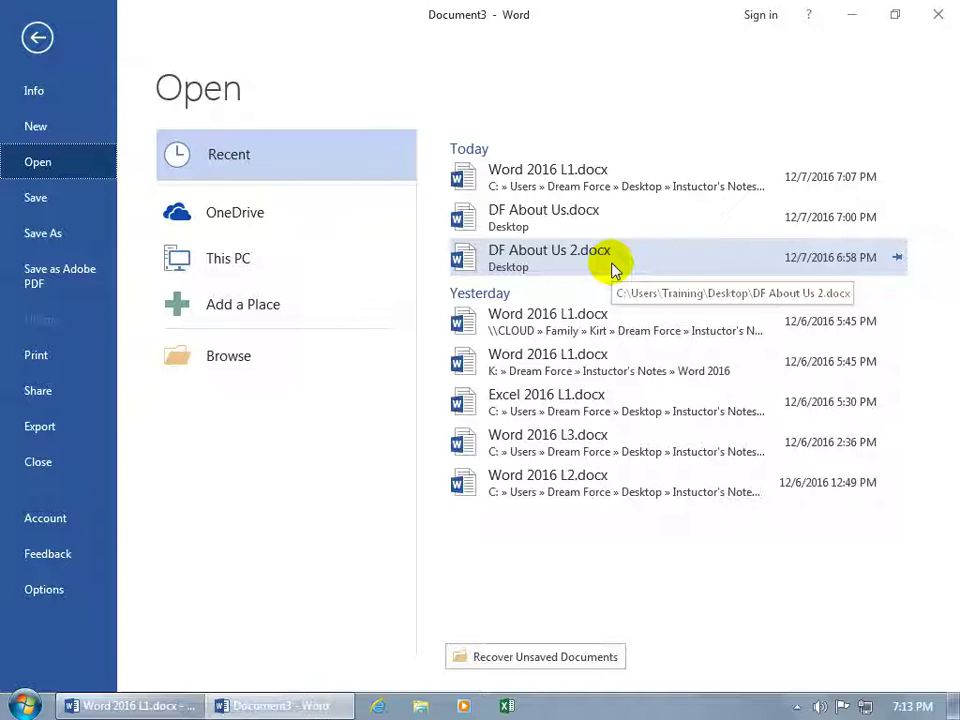
Step: Open DF About Us.docx from the Desktop using the Quick Access Open icon
{"action": "left_click", "coordinate": [236, 359]}
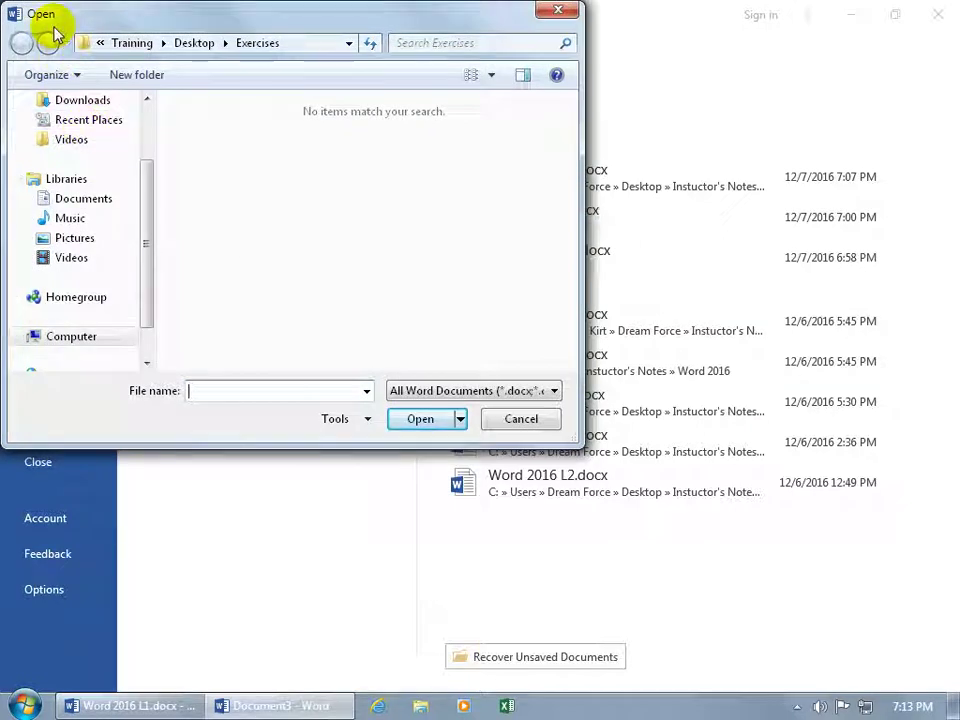
{"action": "left_click", "coordinate": [559, 11]}
{"action": "left_click", "coordinate": [37, 37]}
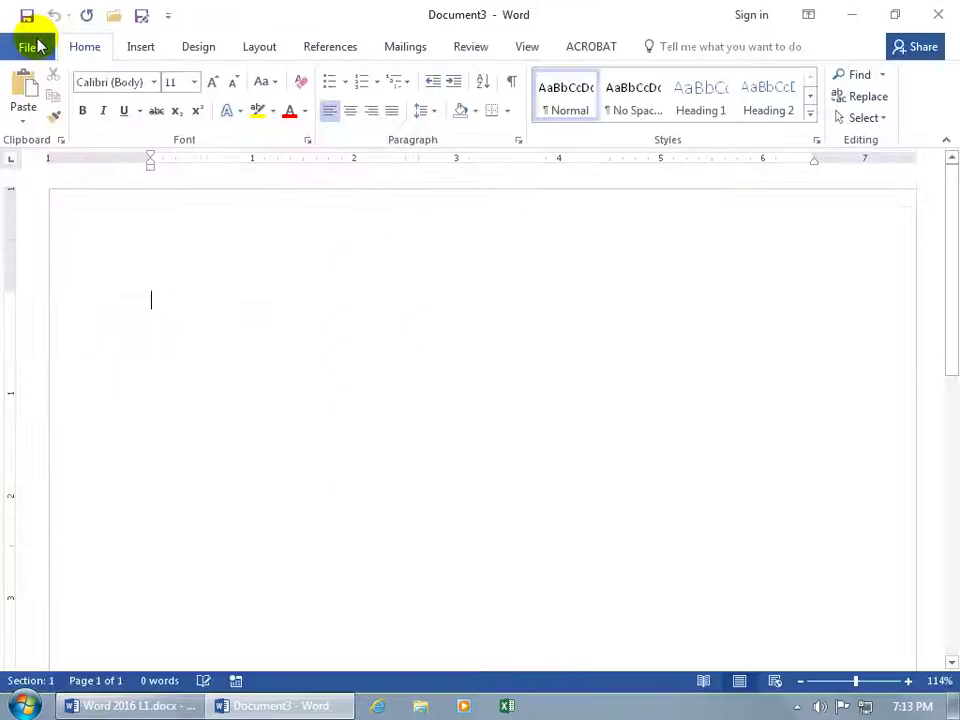
{"action": "left_click", "coordinate": [114, 23]}
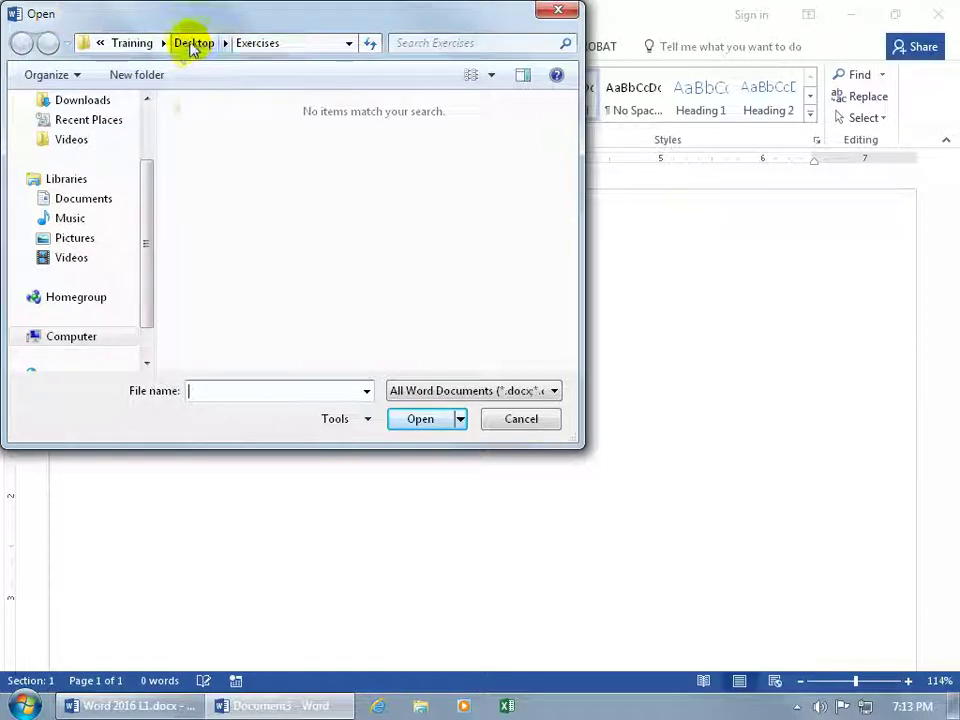
{"action": "left_click", "coordinate": [192, 45]}
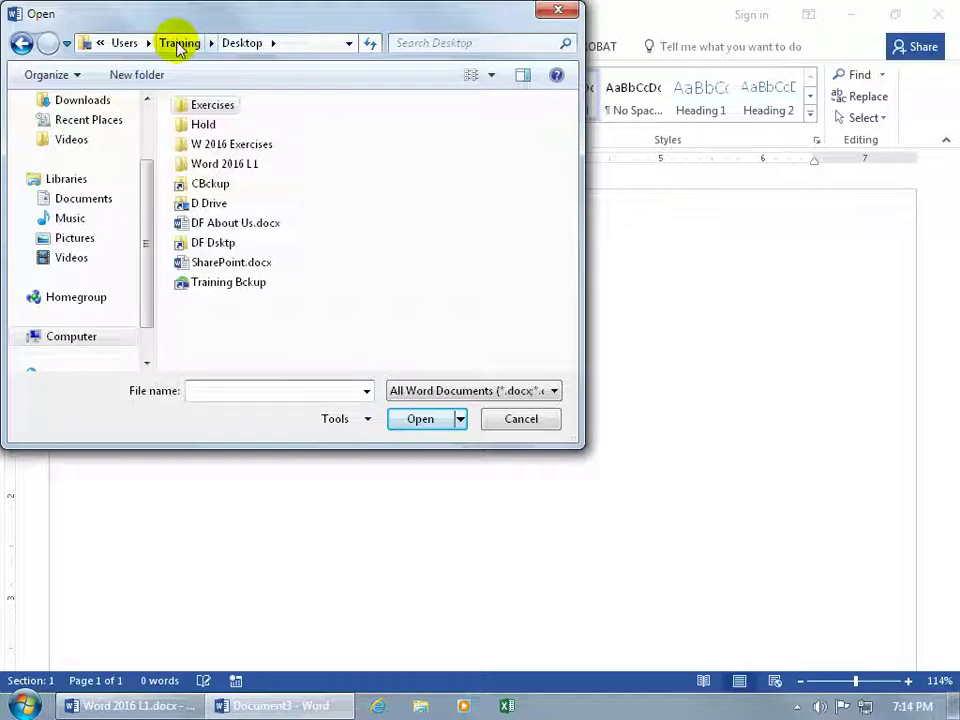
{"action": "scroll", "coordinate": [135, 150], "scroll_direction": "up", "scroll_amount": 1}
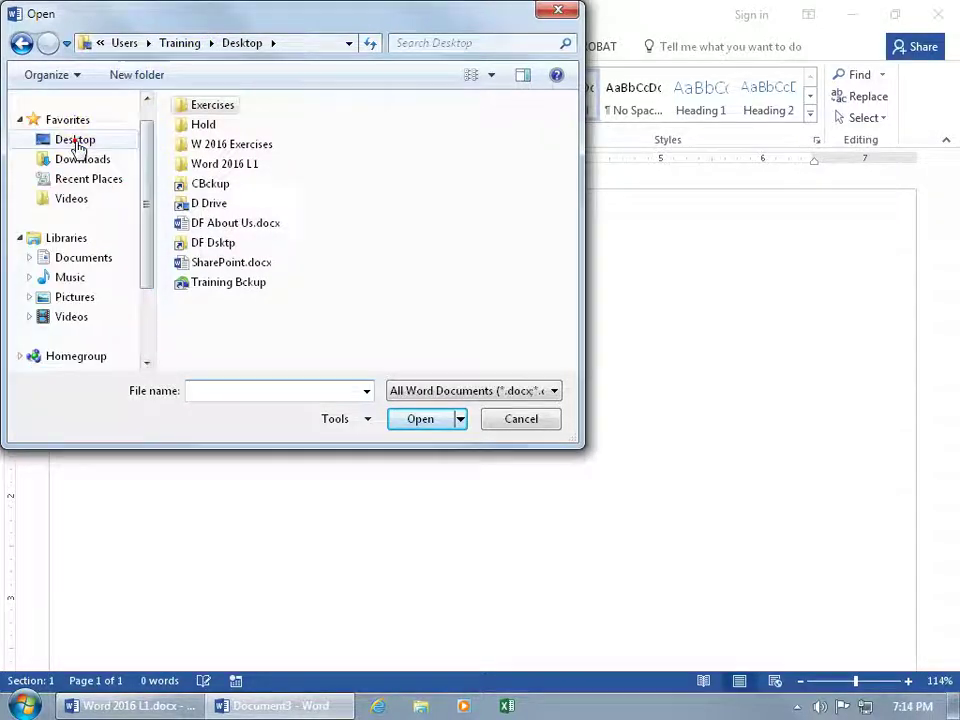
{"action": "left_click", "coordinate": [77, 142]}
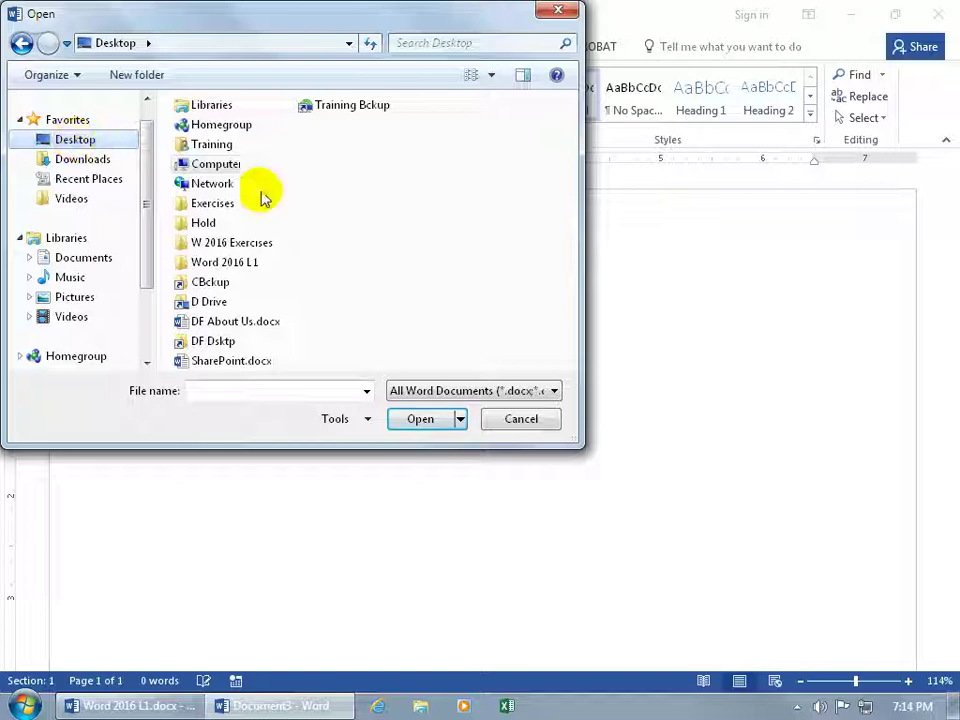
{"action": "double_click", "coordinate": [245, 325]}
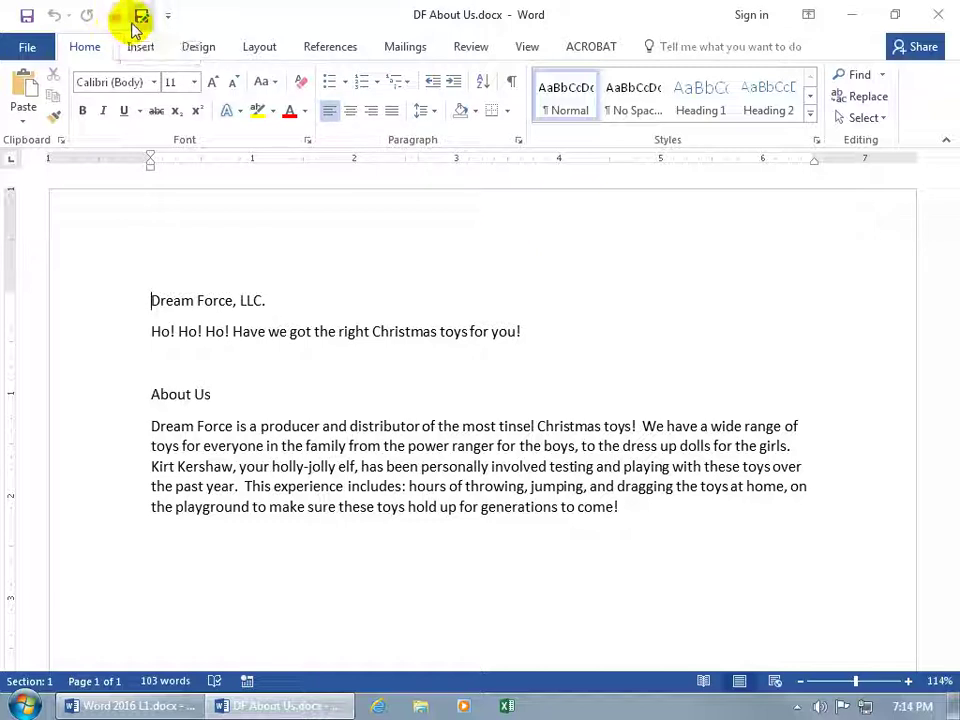
{"action": "left_click", "coordinate": [28, 47]}
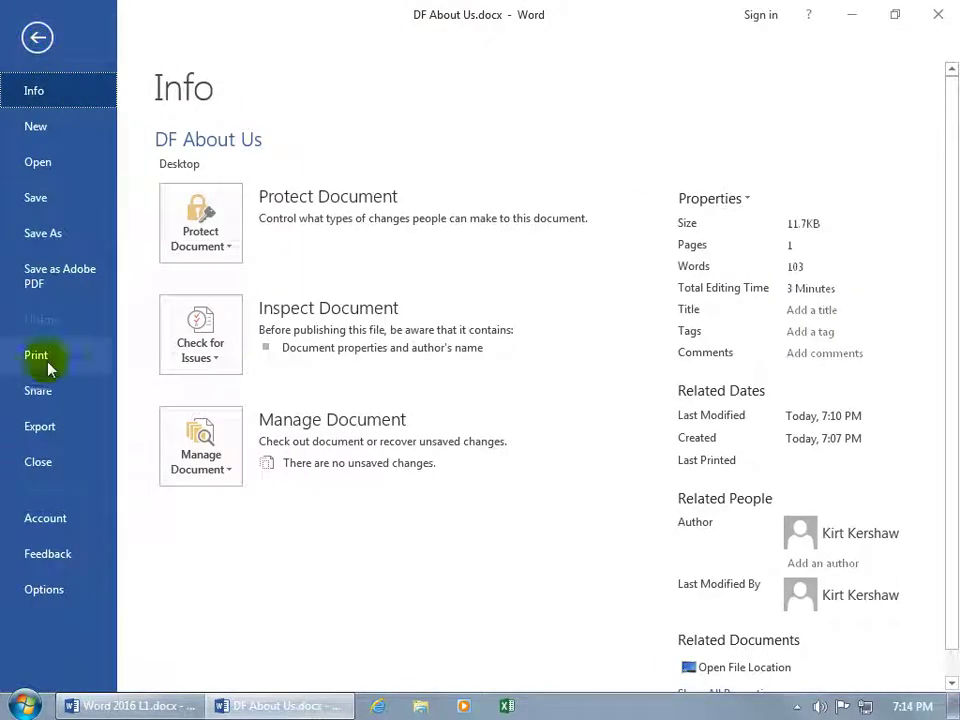
{"action": "left_click", "coordinate": [46, 592]}
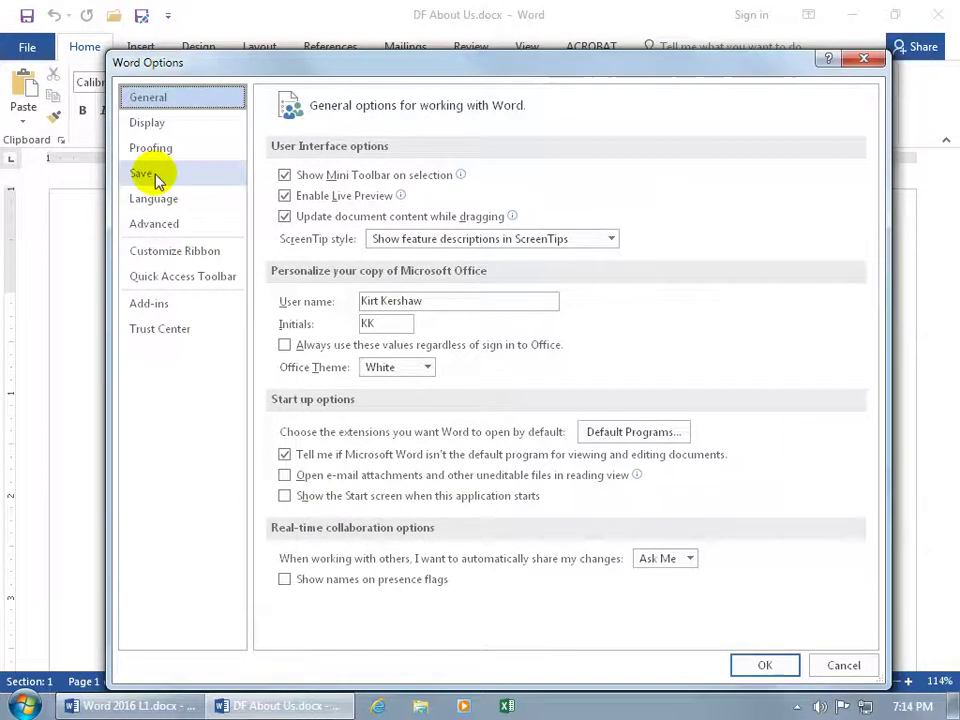
{"action": "left_click", "coordinate": [150, 176]}
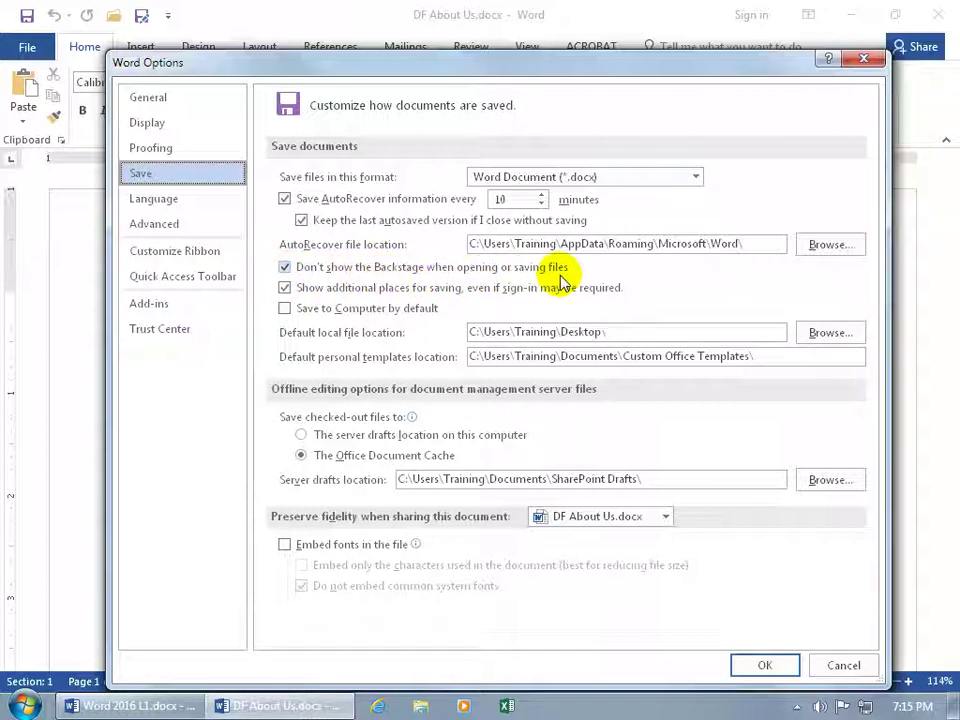
{"action": "left_click", "coordinate": [765, 665]}
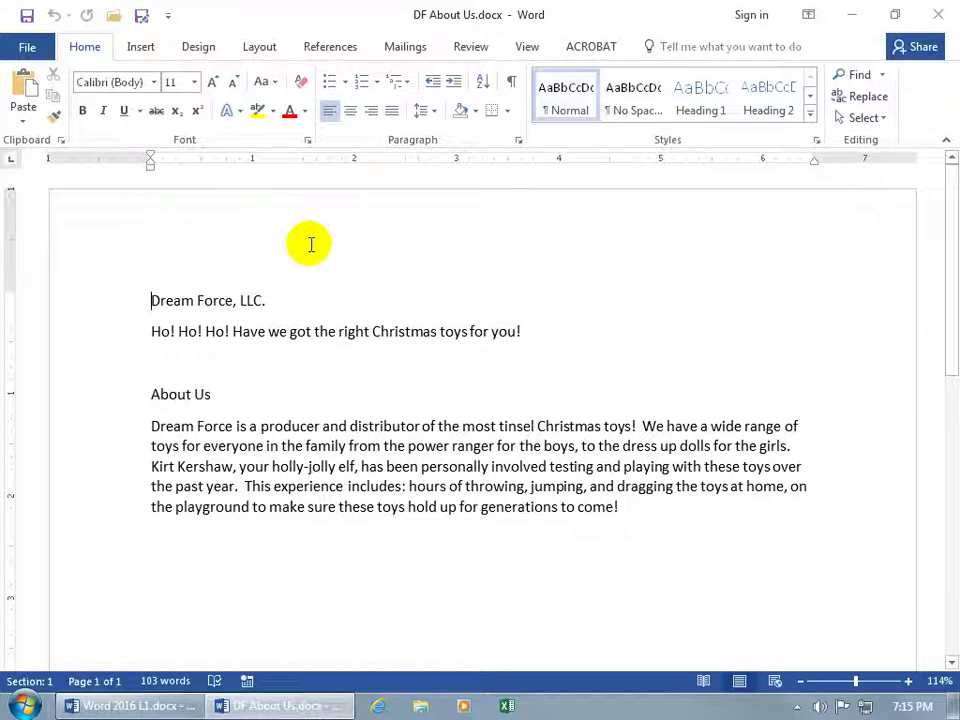
Step: Delete the extra Ho! so the greeting reads 'Ho! Ho!', save, then start Save As
{"action": "left_click_drag", "start_coordinate": [218, 331], "coordinate": [206, 335]}
{"action": "left_click", "coordinate": [179, 333]}
{"action": "key", "text": "BackSpace"}
{"action": "key", "text": "BackSpace"}
{"action": "key", "text": "BackSpace"}
{"action": "key", "text": "BackSpace"}
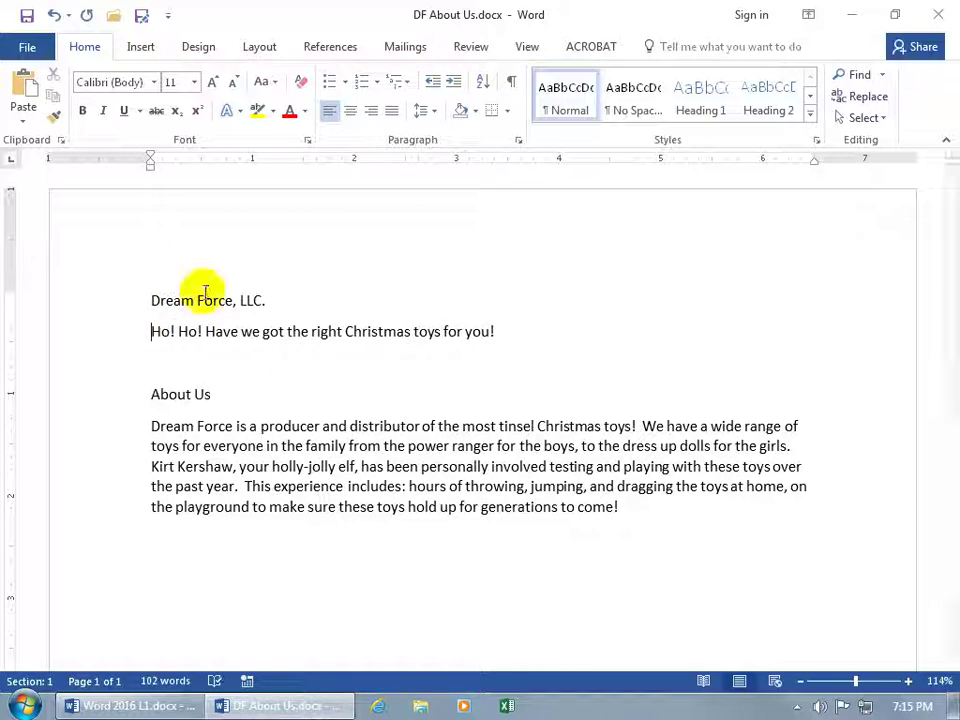
{"action": "left_click", "coordinate": [26, 16]}
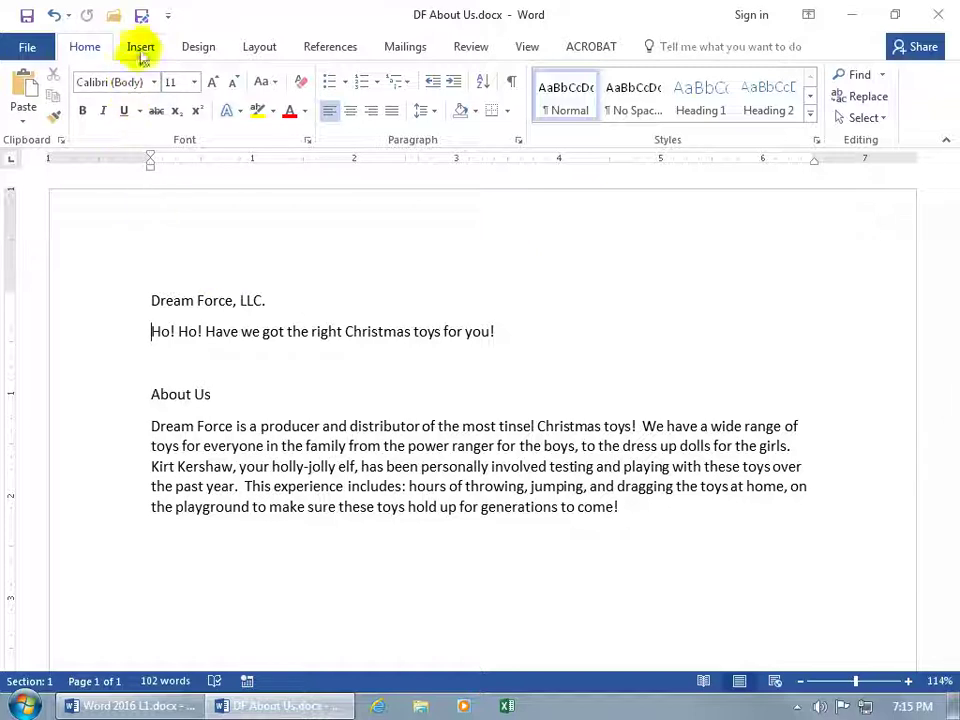
{"action": "left_click", "coordinate": [142, 17]}
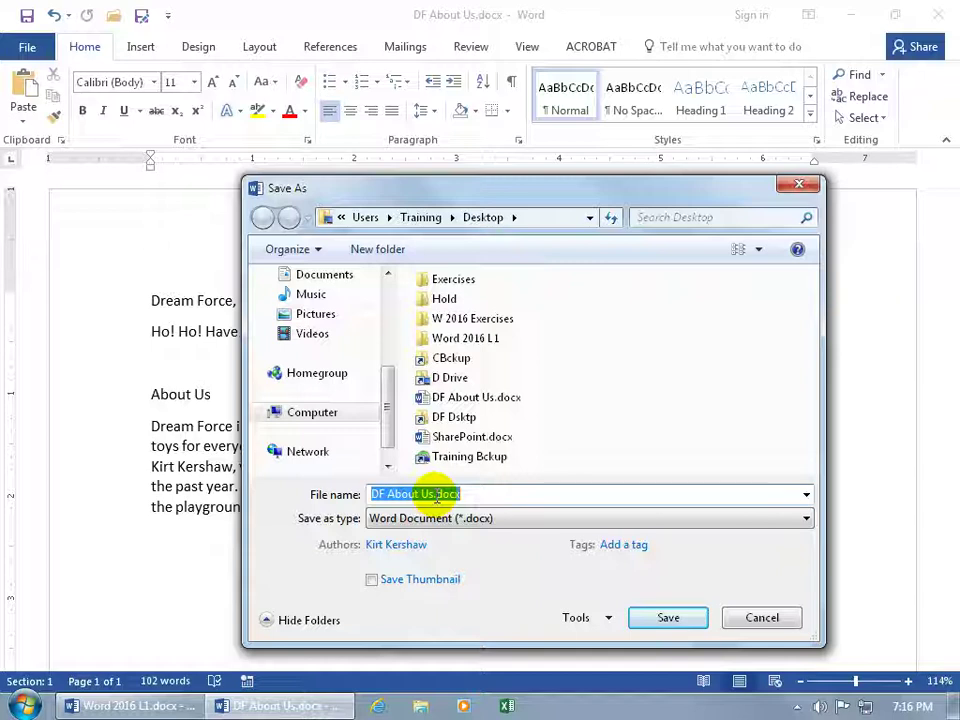
Step: Append ' 2' to the file name and save the copy as DF About Us 2.docx
{"action": "mouse_move", "coordinate": [493, 410]}
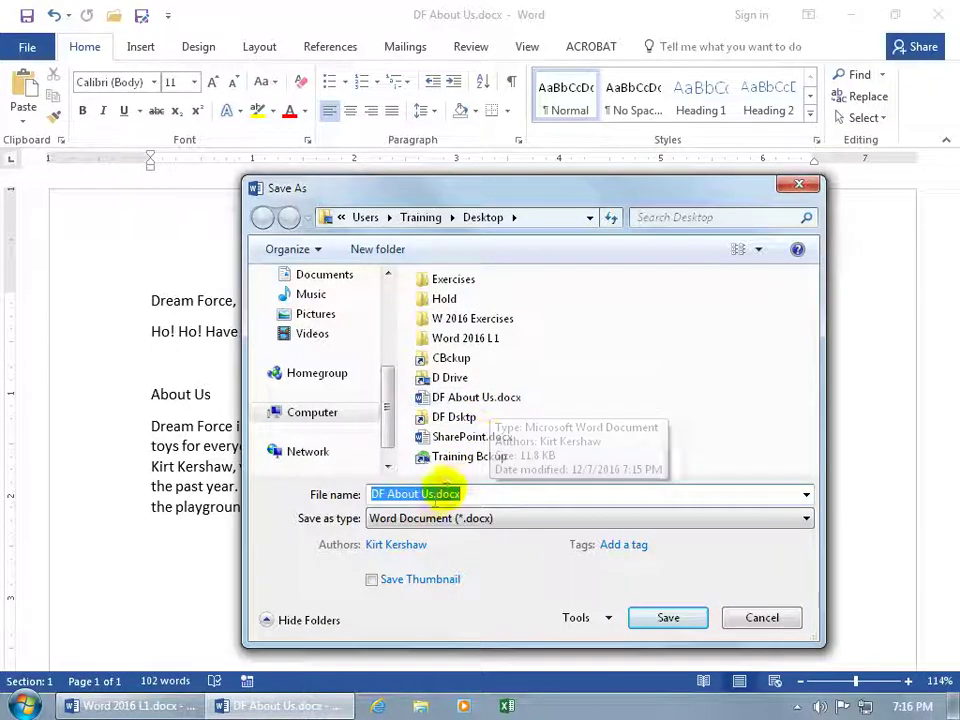
{"action": "left_click", "coordinate": [440, 495]}
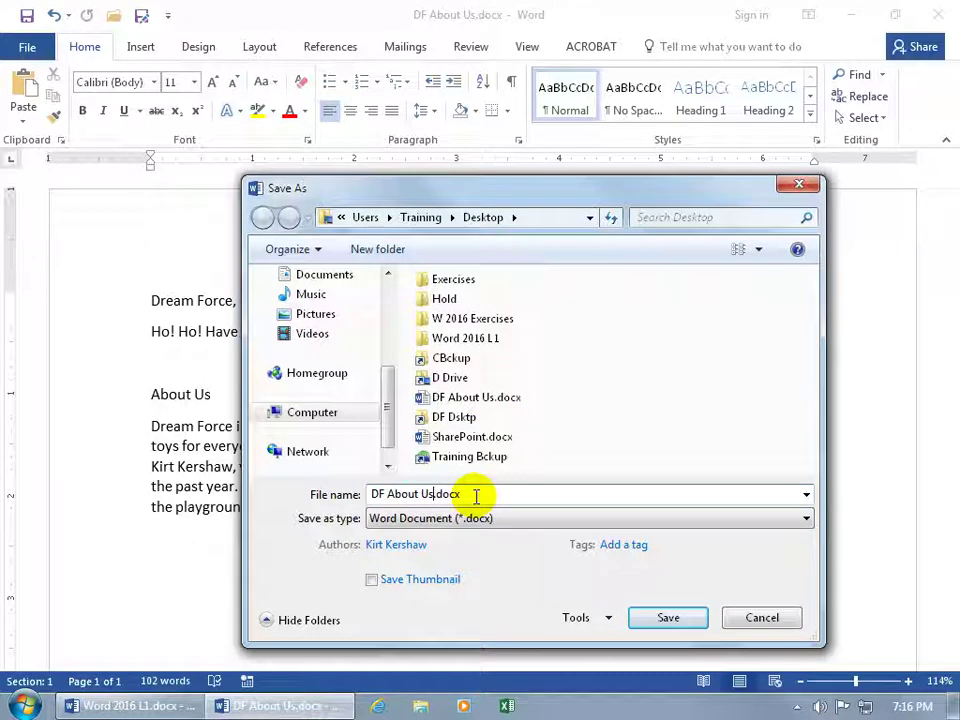
{"action": "type", "text": "2"}
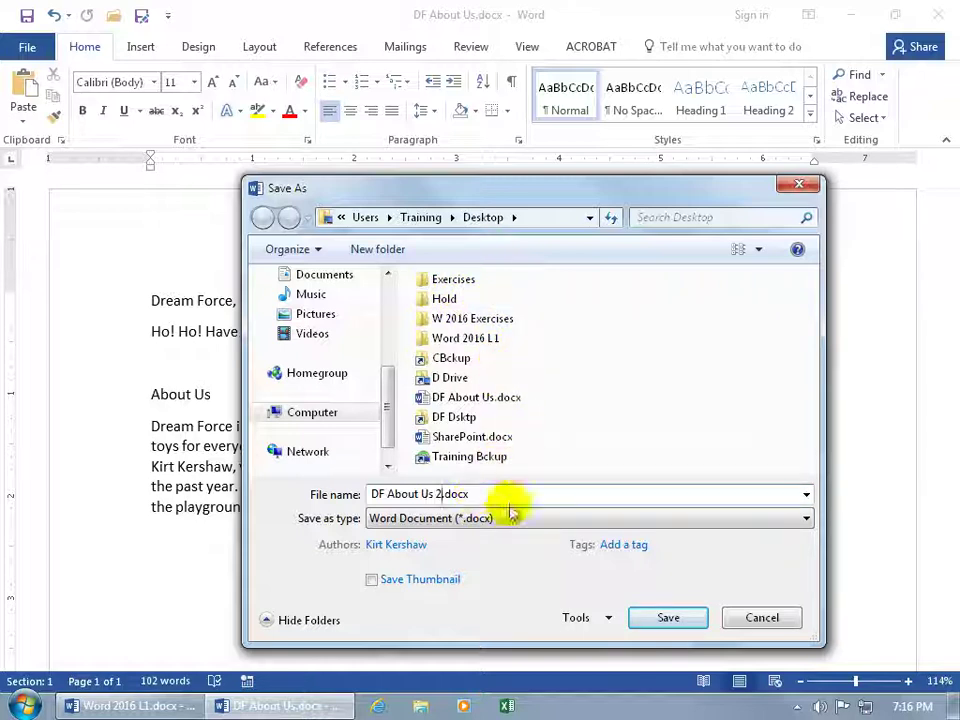
{"action": "left_click", "coordinate": [672, 617]}
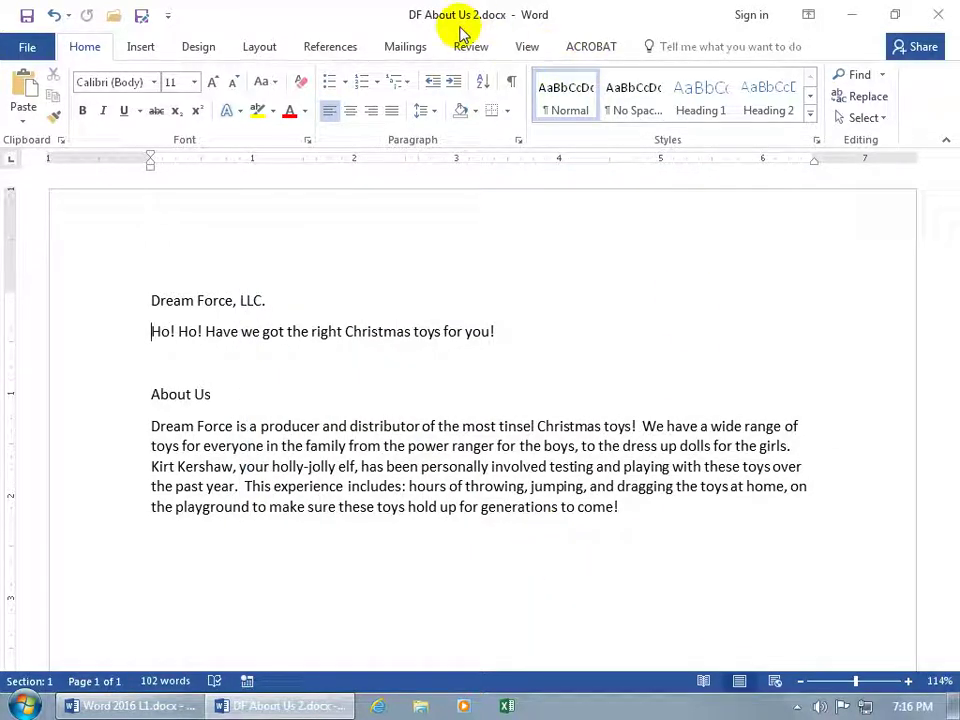
Step: Delete another Ho! so the copy's greeting has a single Ho!, and save it
{"action": "left_click", "coordinate": [178, 331]}
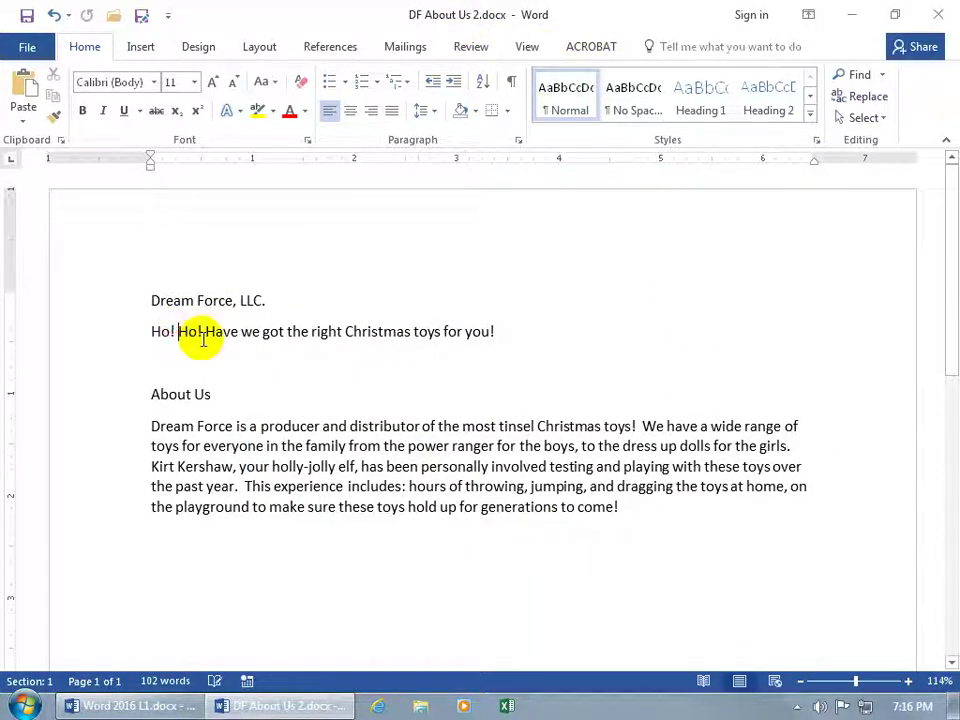
{"action": "key", "text": "BackSpace"}
{"action": "key", "text": "BackSpace"}
{"action": "key", "text": "BackSpace"}
{"action": "key", "text": "BackSpace"}
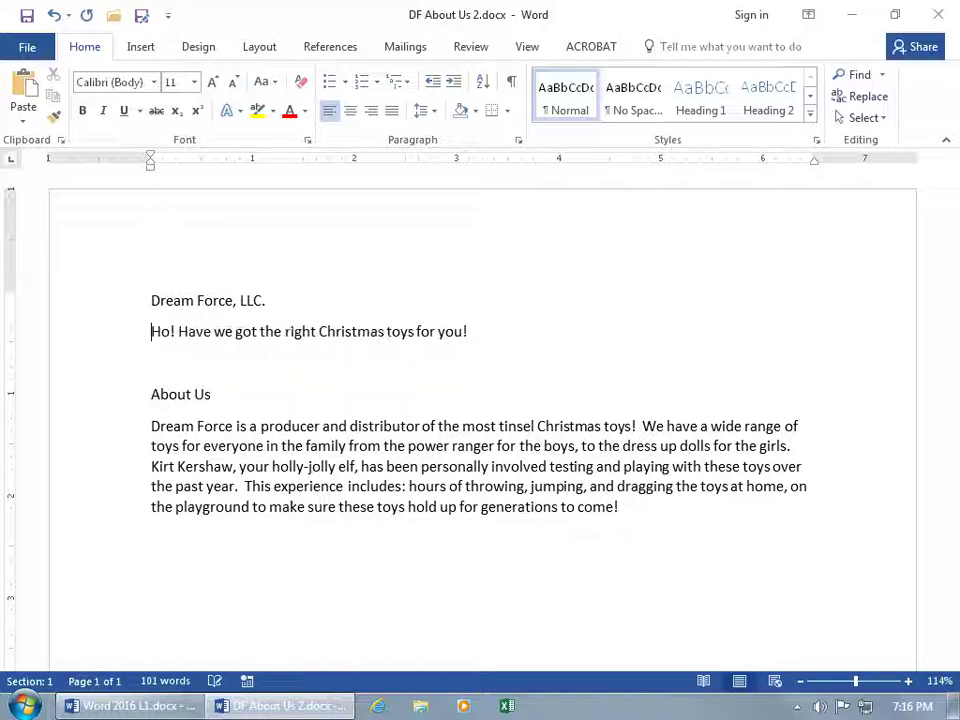
{"action": "left_click", "coordinate": [27, 15]}
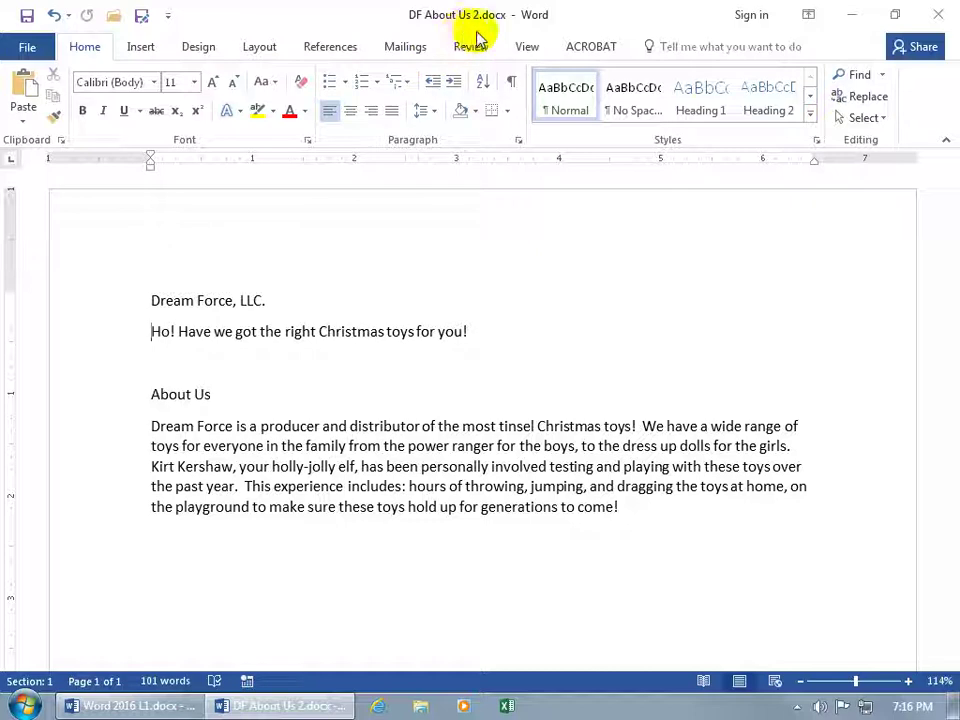
Step: Close Word, arrange both letter icons on the desktop, and open the original DF About Us.docx
{"action": "left_click", "coordinate": [938, 14]}
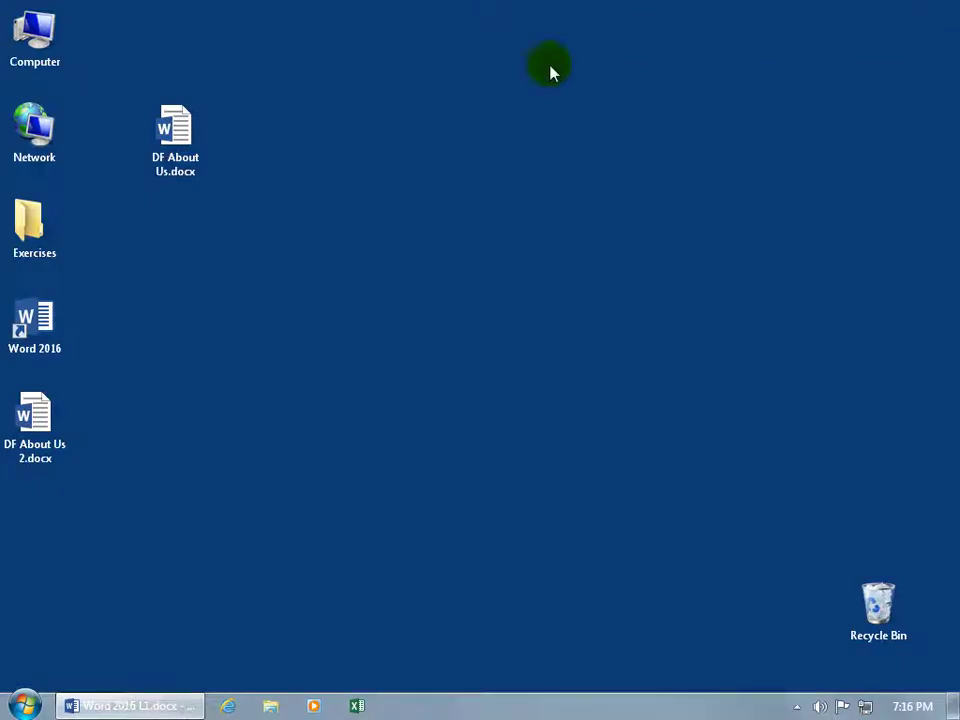
{"action": "left_click_drag", "start_coordinate": [170, 152], "coordinate": [460, 258]}
{"action": "left_click_drag", "start_coordinate": [34, 420], "coordinate": [462, 316]}
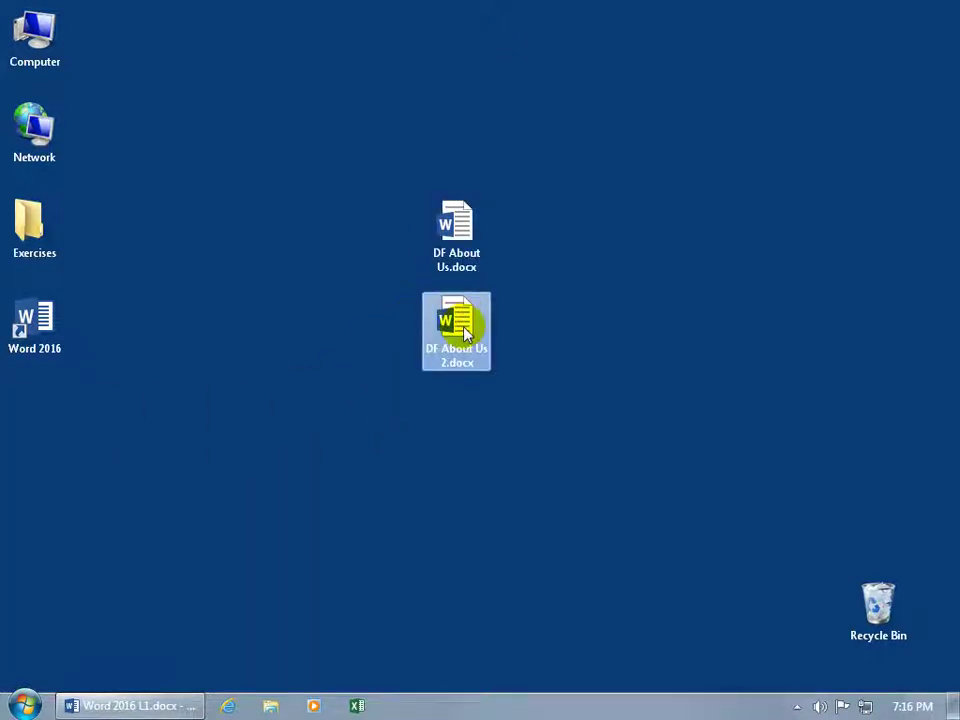
{"action": "left_click", "coordinate": [457, 243]}
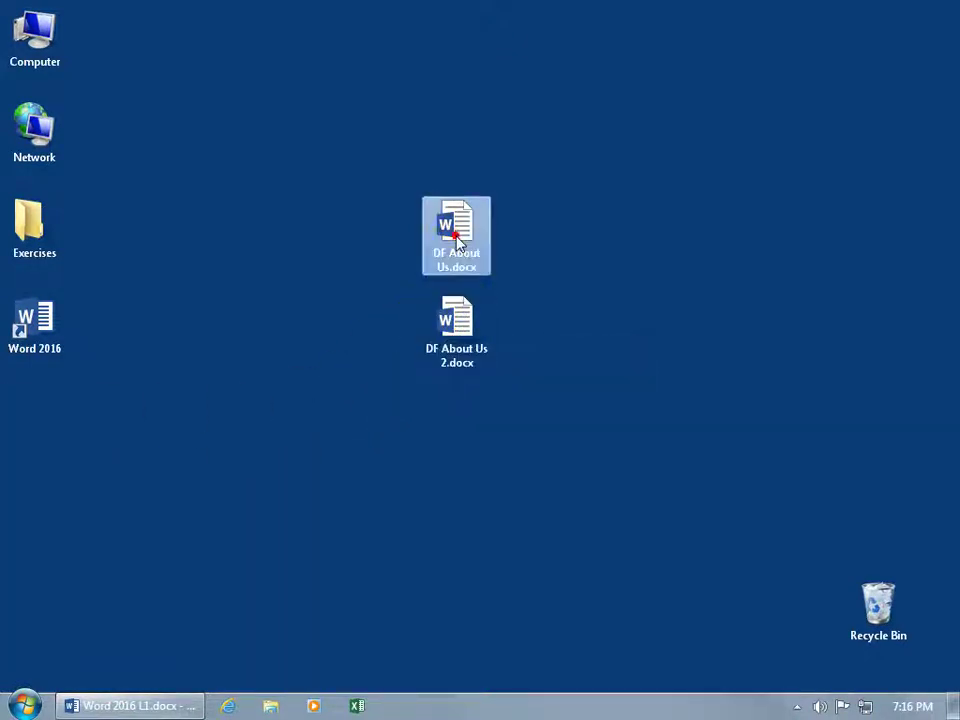
{"action": "double_click", "coordinate": [457, 243]}
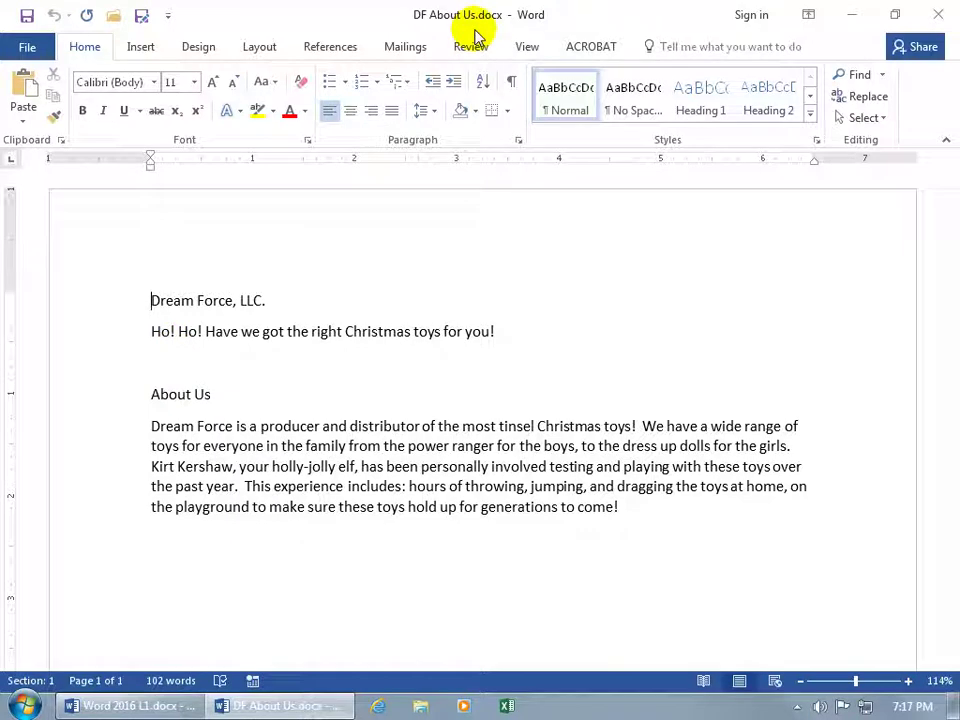
Step: Save the open letter over DF About Us 2.docx, replacing the existing file
{"action": "left_click", "coordinate": [143, 17]}
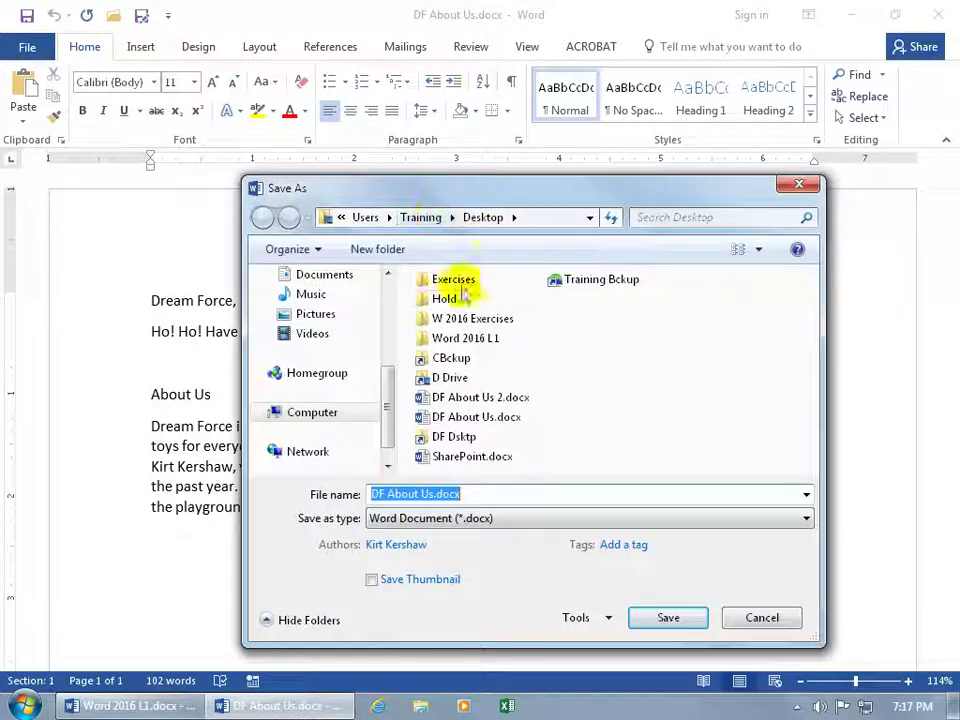
{"action": "left_click", "coordinate": [489, 399]}
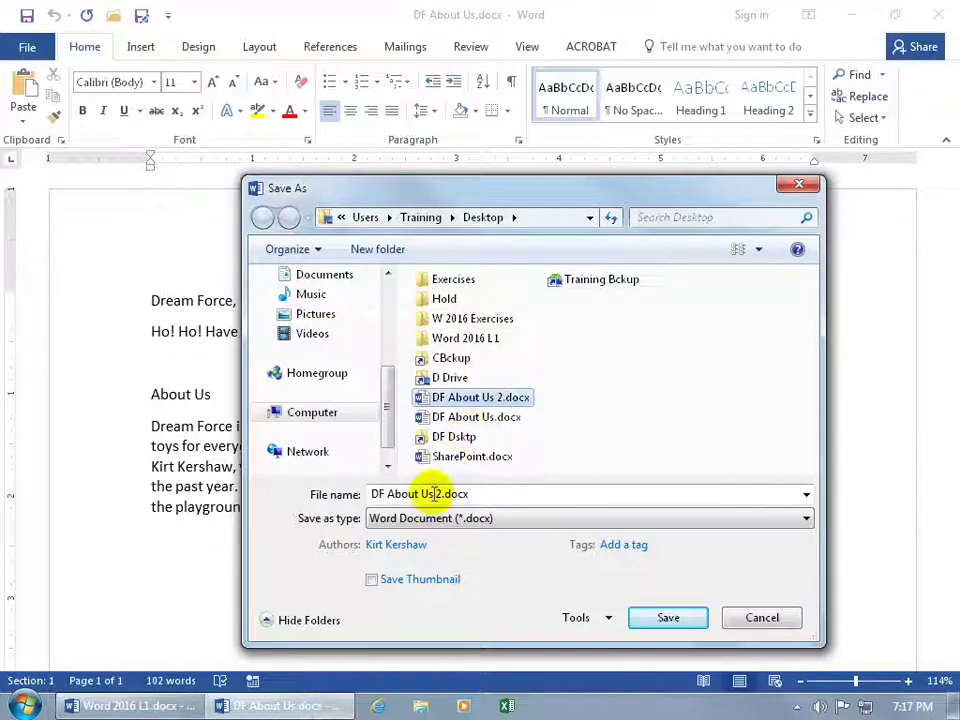
{"action": "left_click", "coordinate": [670, 617]}
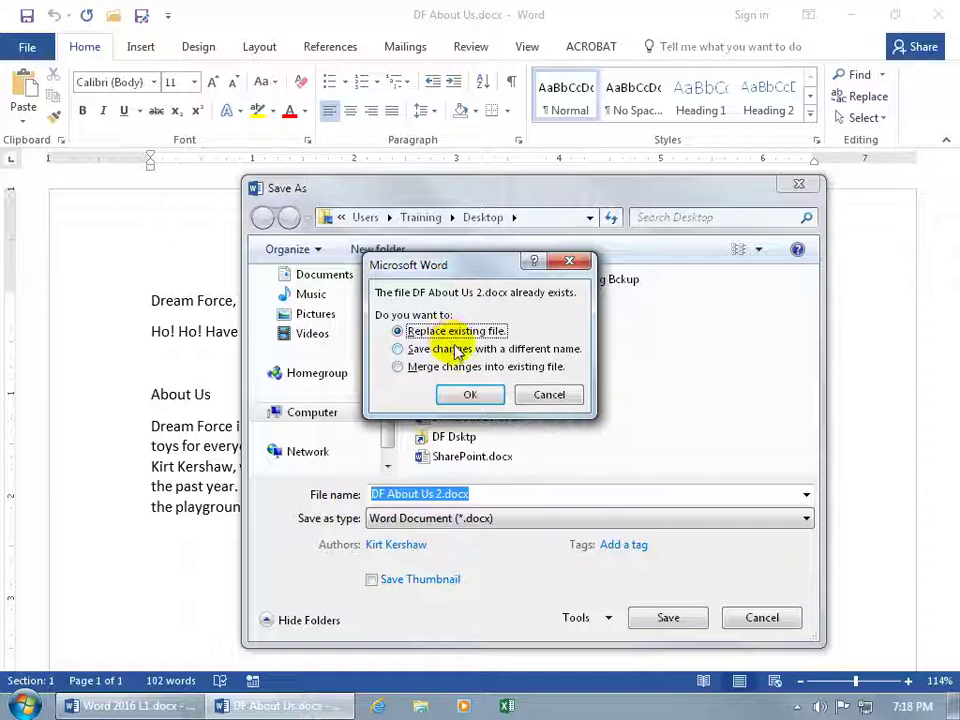
{"action": "left_click", "coordinate": [472, 396]}
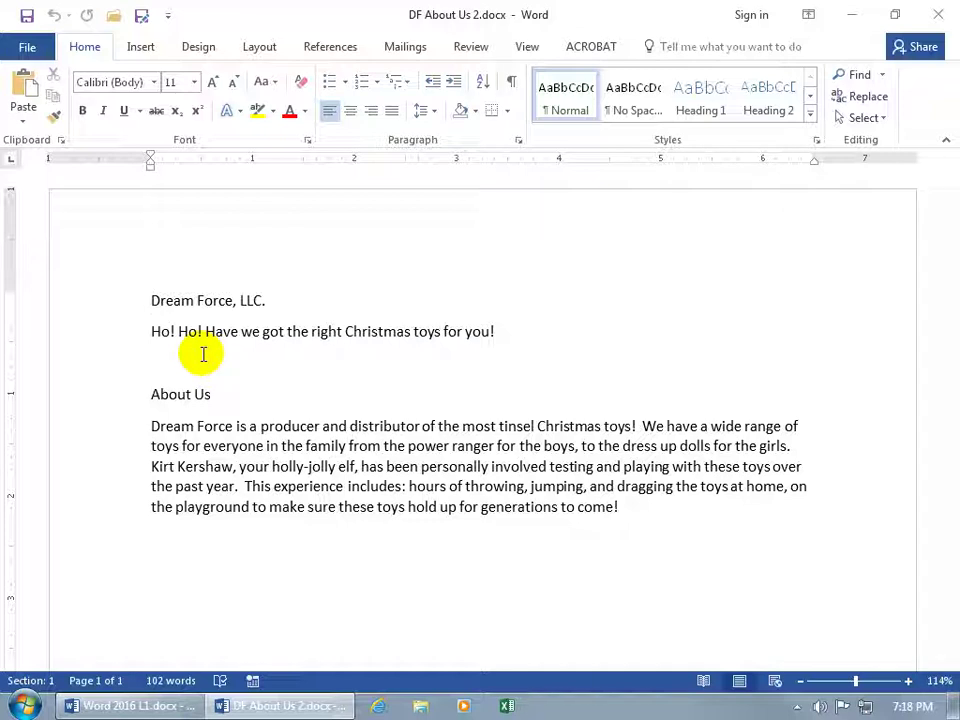
Step: Close DF About Us 2.docx and exit Word to the desktop
{"action": "key", "text": "ctrl+w"}
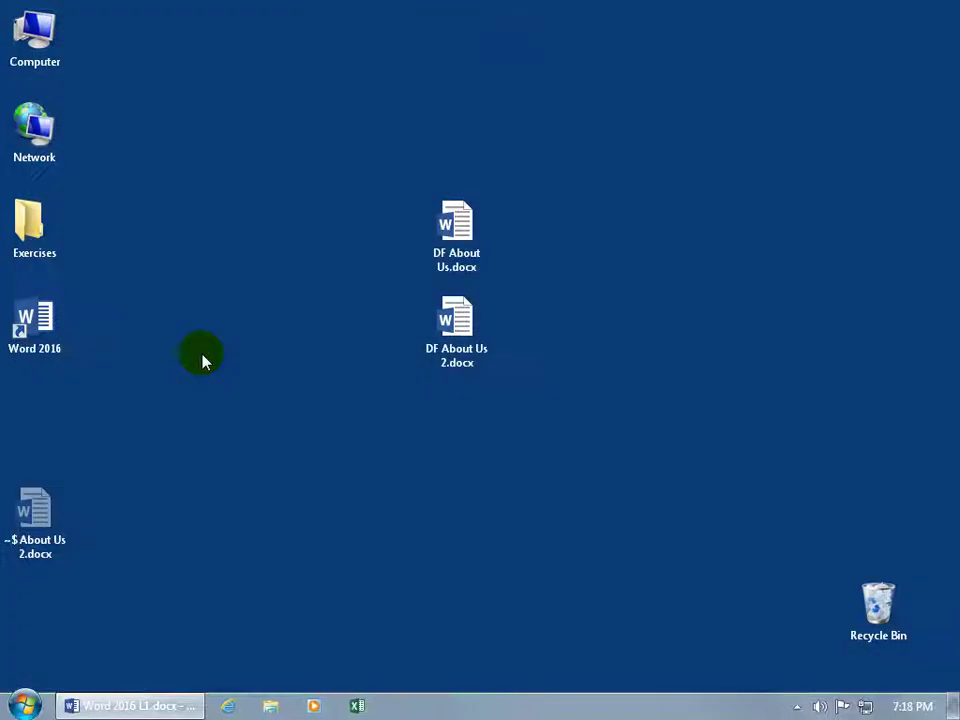